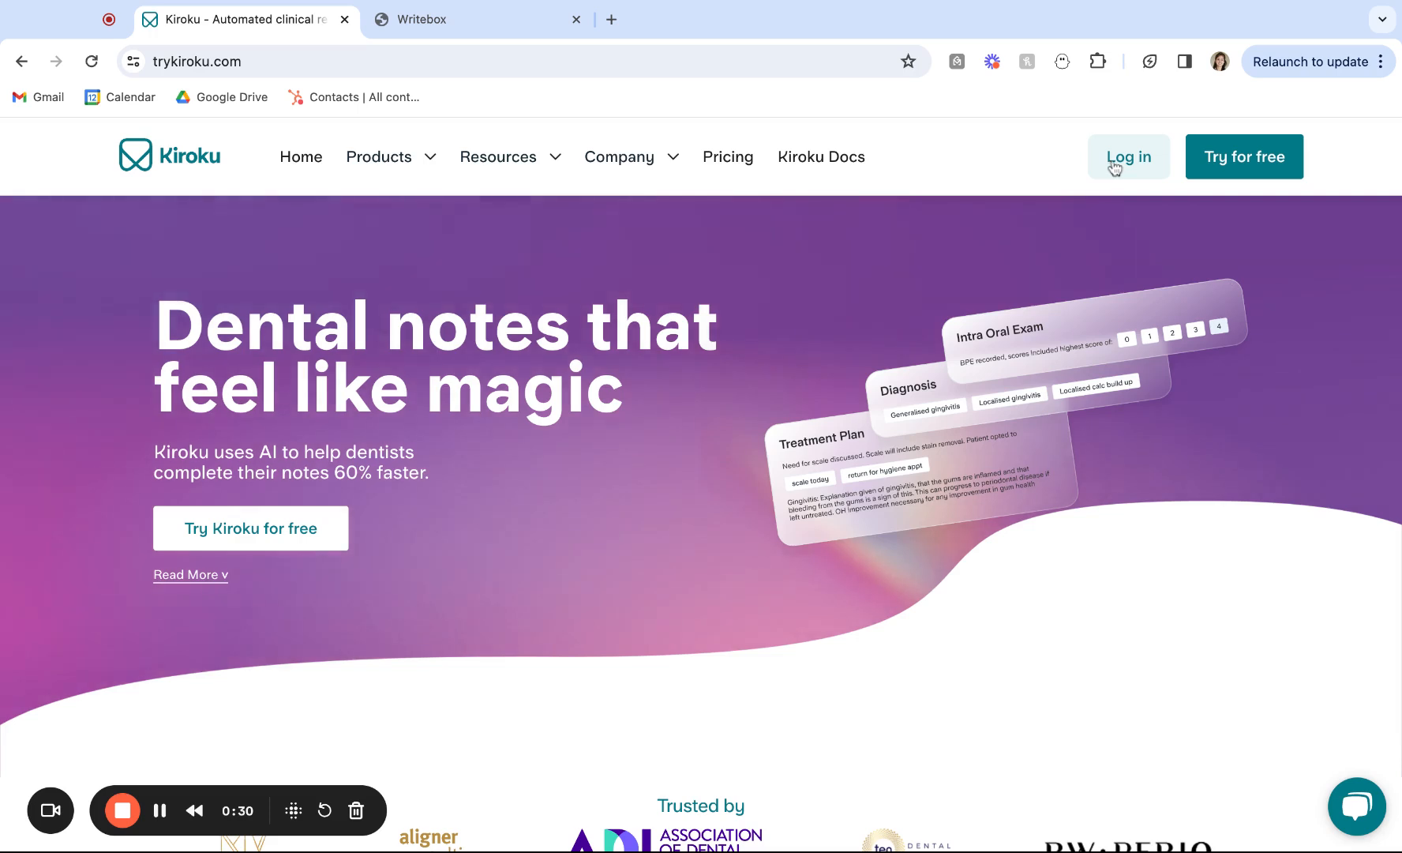
Log in to the Kiroku account and open the Adult Checkup template as a new note
{"action": "left_click", "coordinate": [1114, 168]}
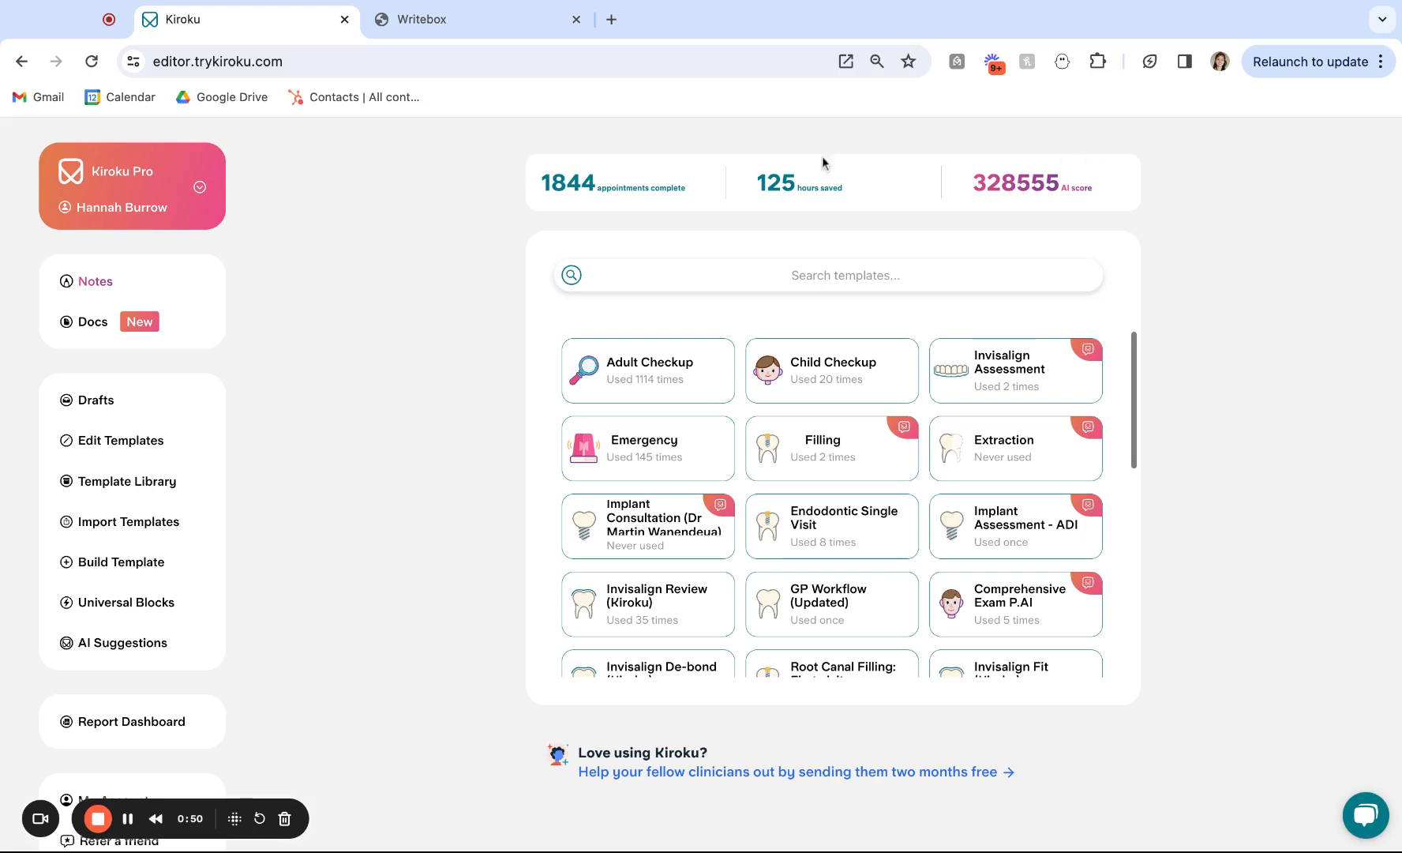
{"action": "scroll", "coordinate": [210, 470], "scroll_direction": "down", "scroll_amount": 3}
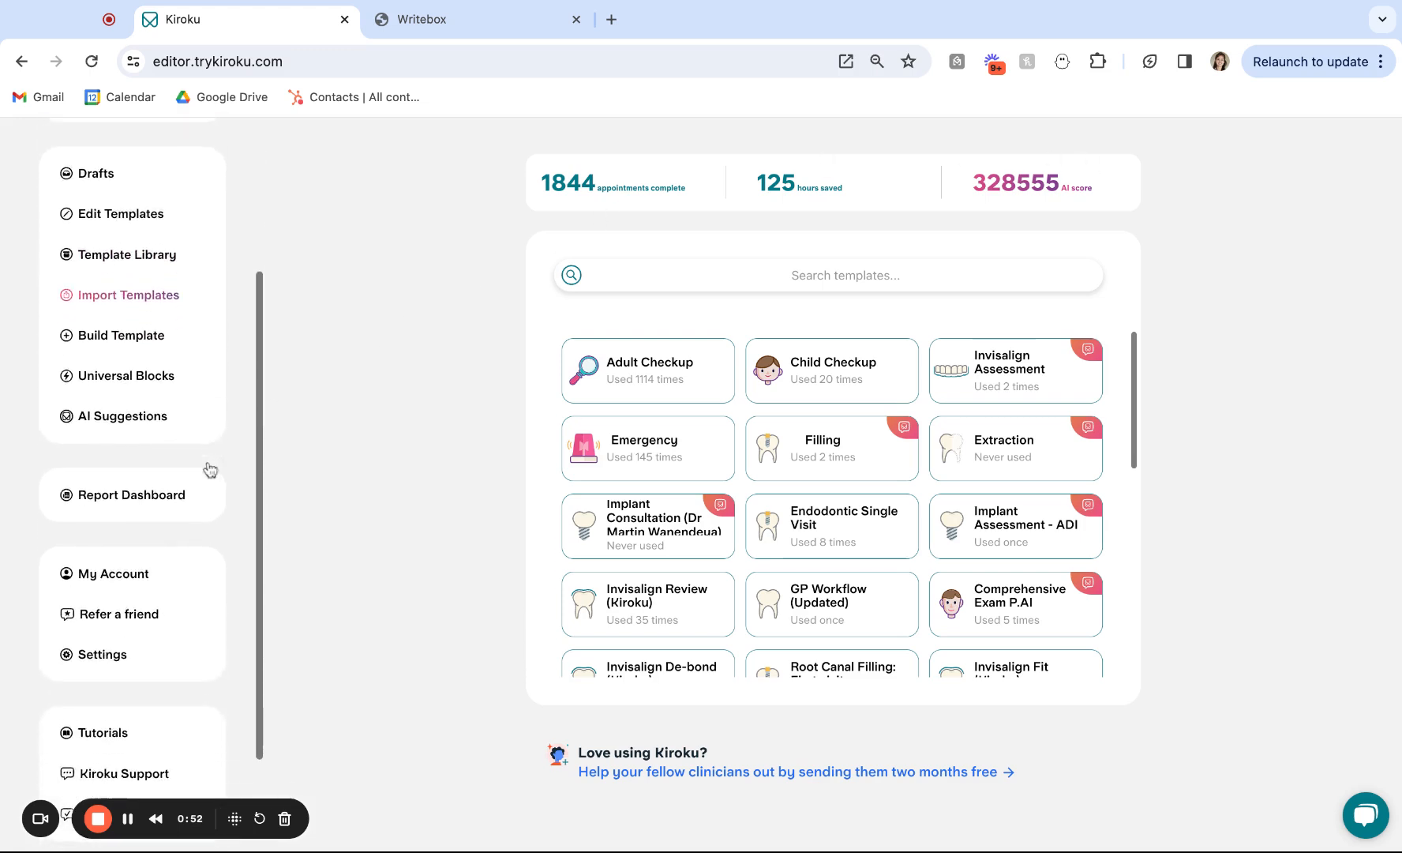
{"action": "scroll", "coordinate": [210, 470], "scroll_direction": "up", "scroll_amount": 3}
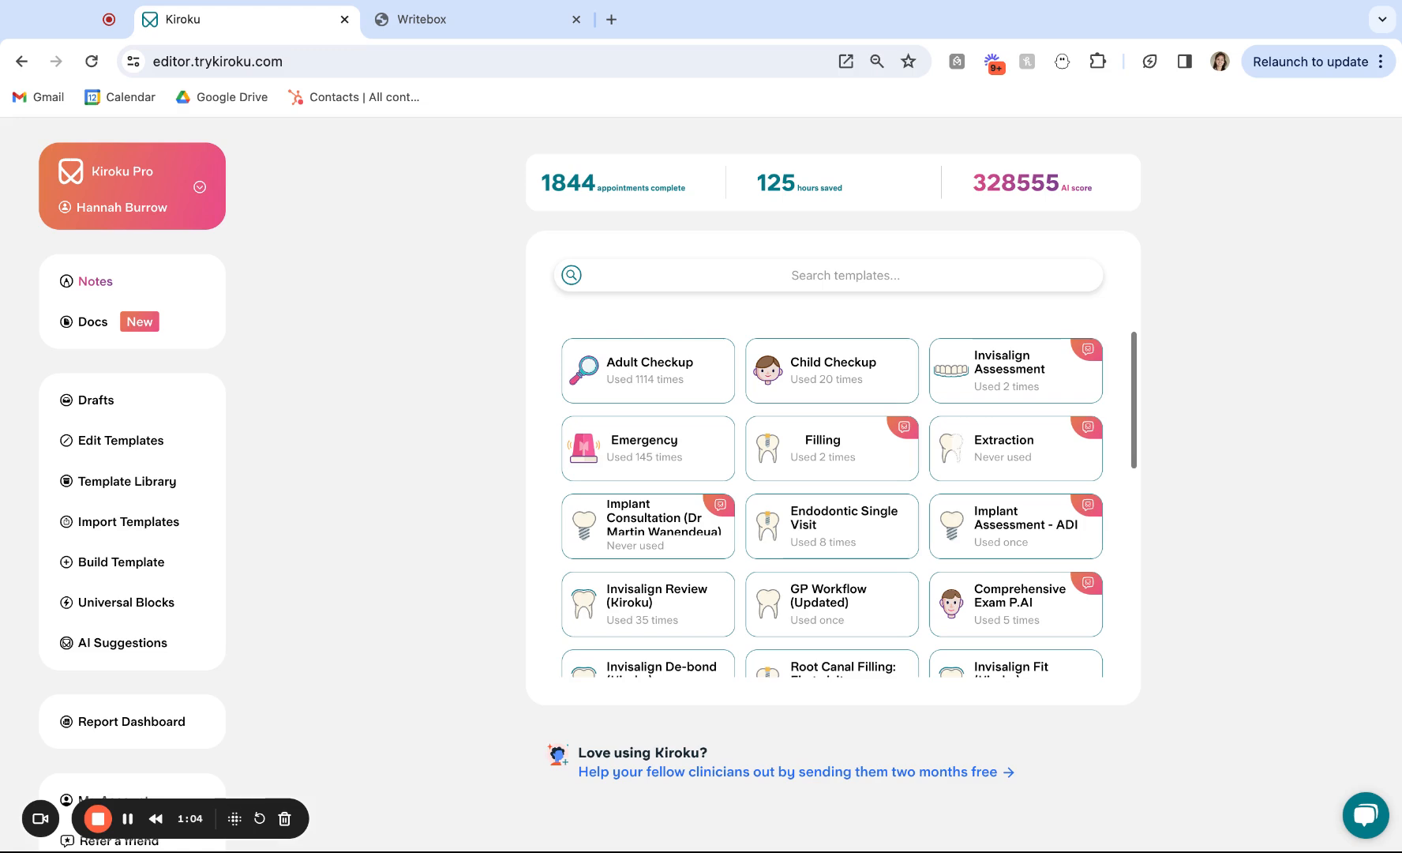
{"action": "mouse_move", "coordinate": [716, 402]}
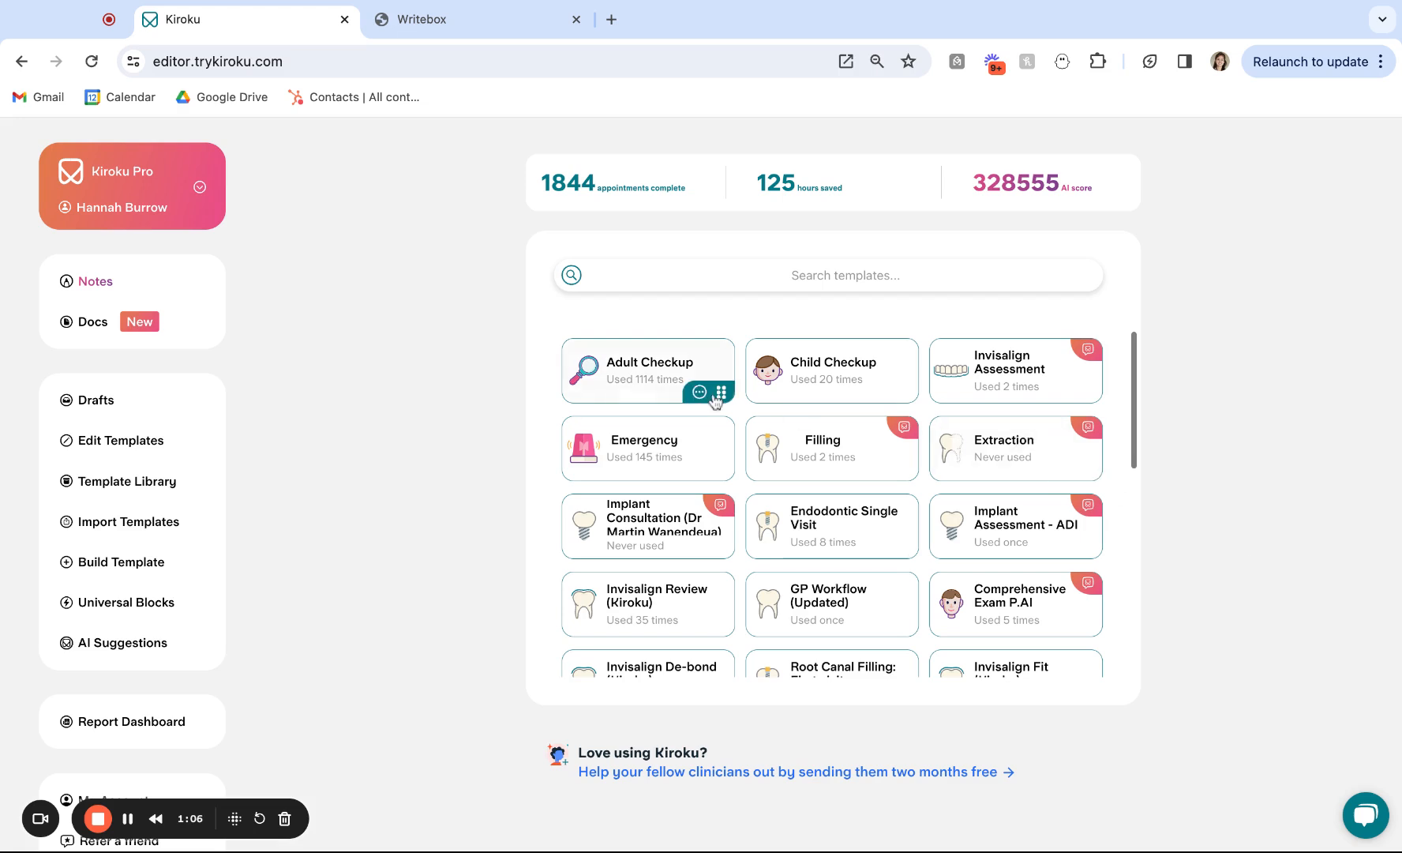
{"action": "left_click", "coordinate": [648, 382]}
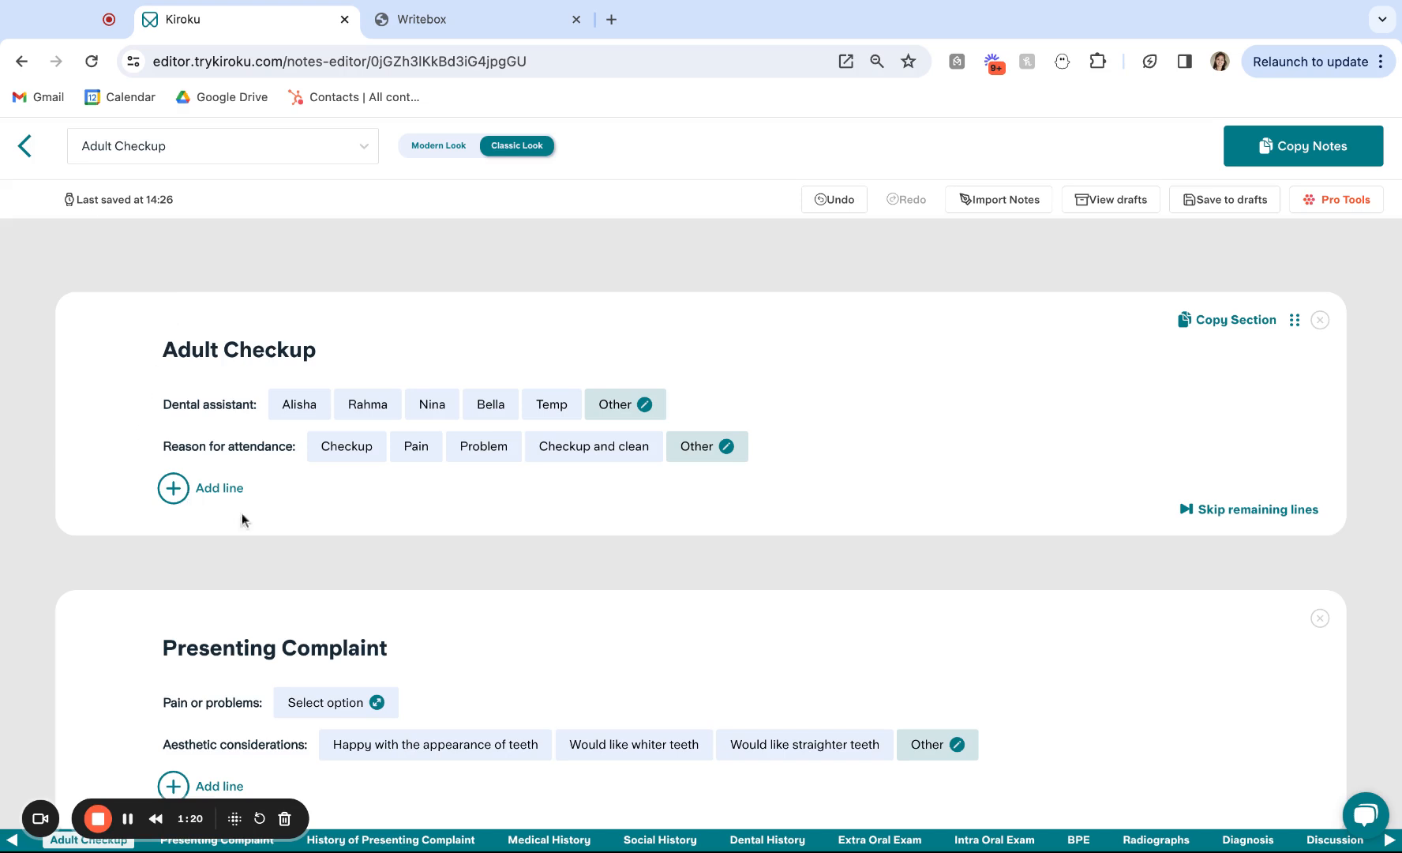
{"action": "scroll", "coordinate": [229, 535], "scroll_direction": "down", "scroll_amount": 2}
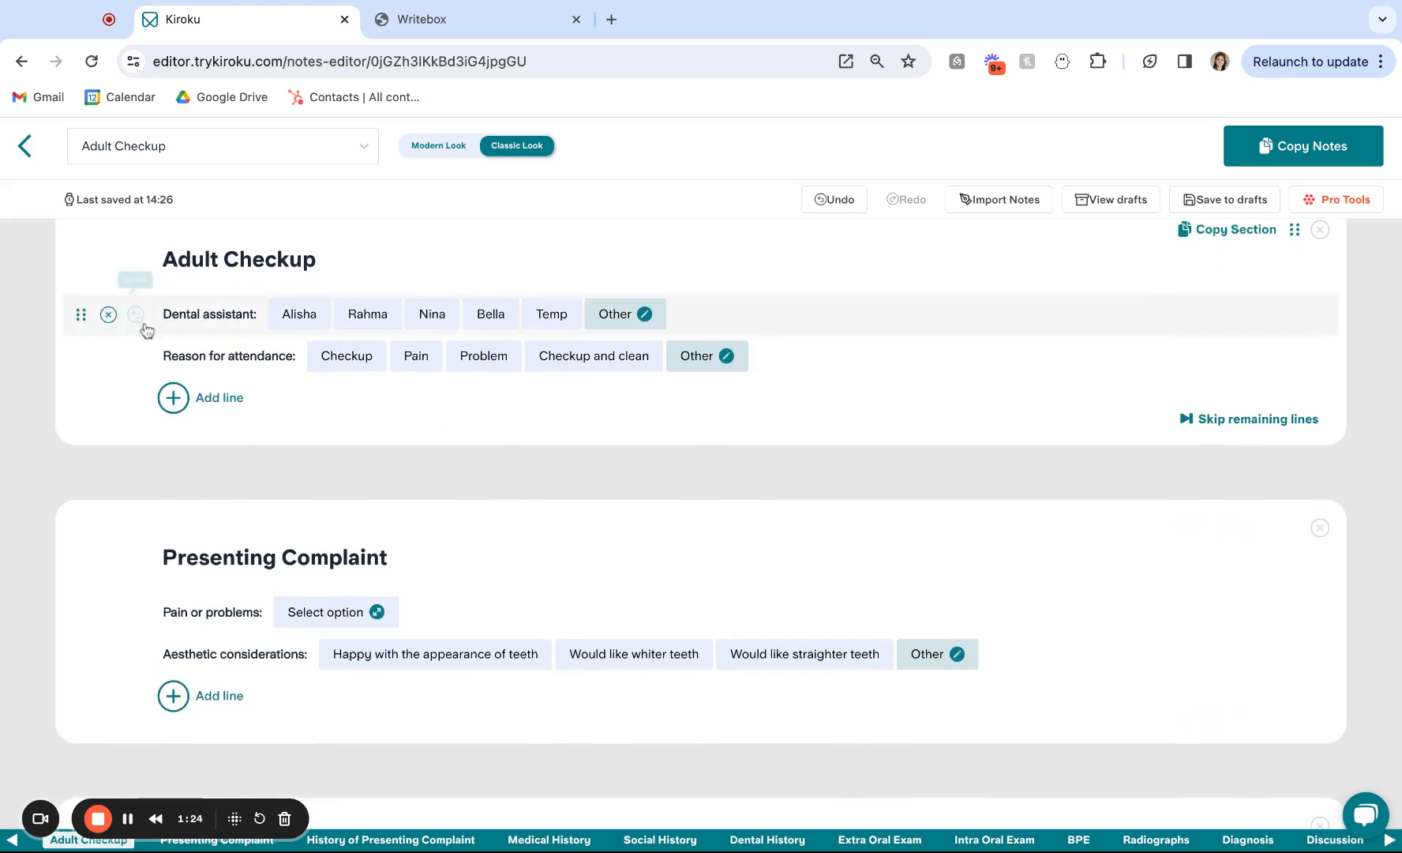
{"action": "scroll", "coordinate": [209, 371], "scroll_direction": "up", "scroll_amount": 2}
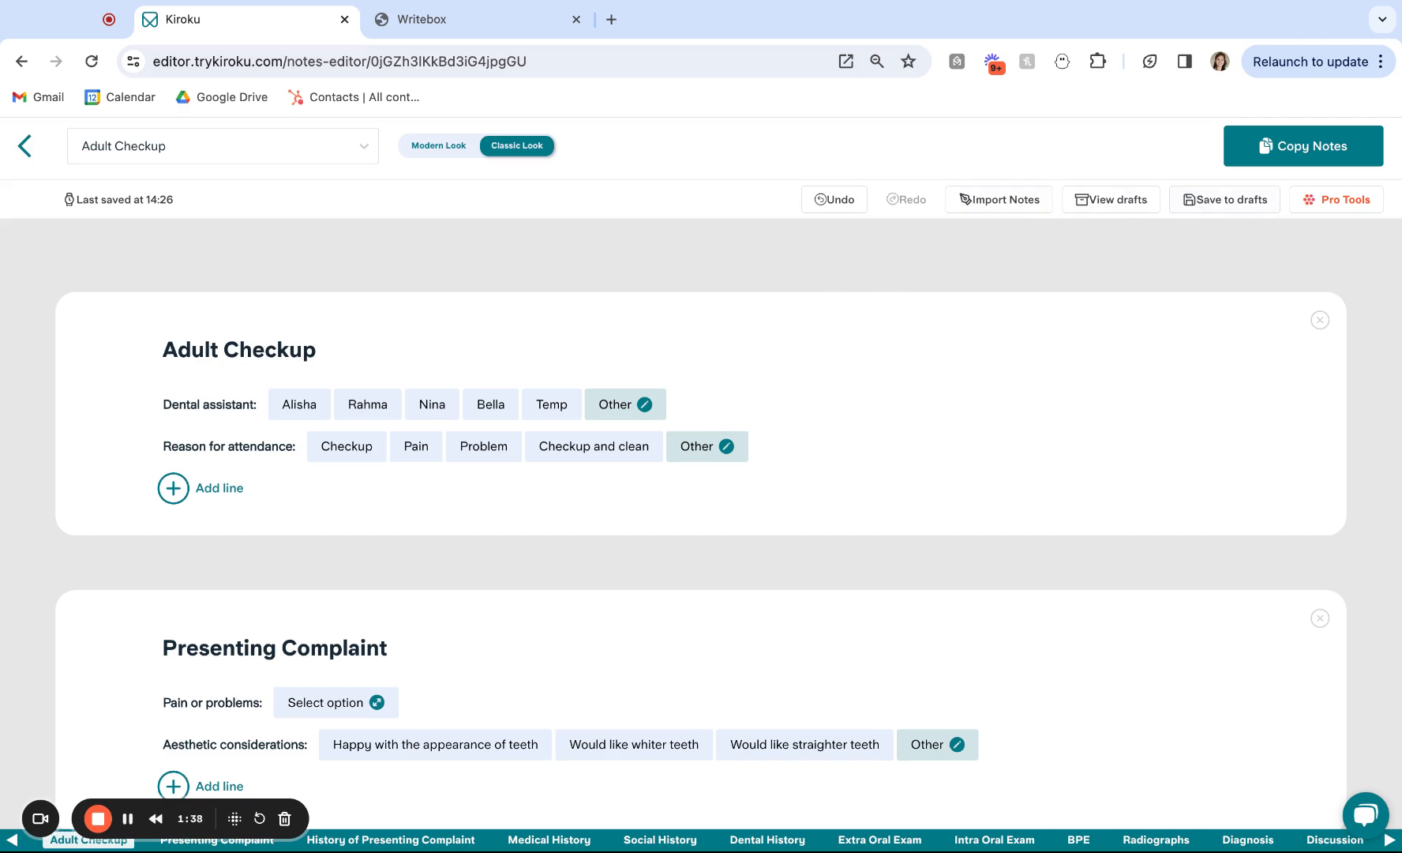
{"action": "left_click", "coordinate": [1246, 204]}
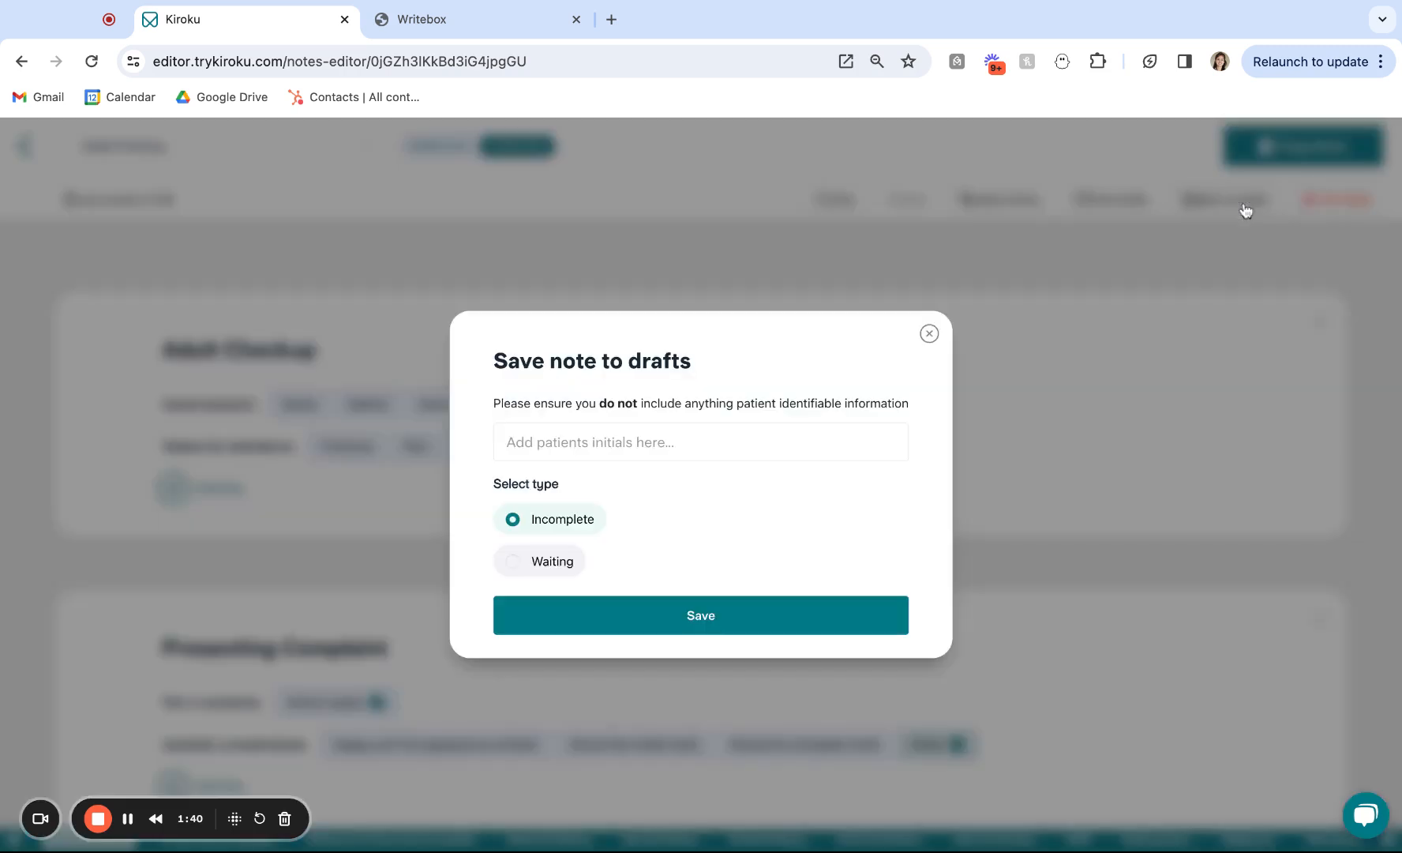
{"action": "left_click", "coordinate": [753, 451]}
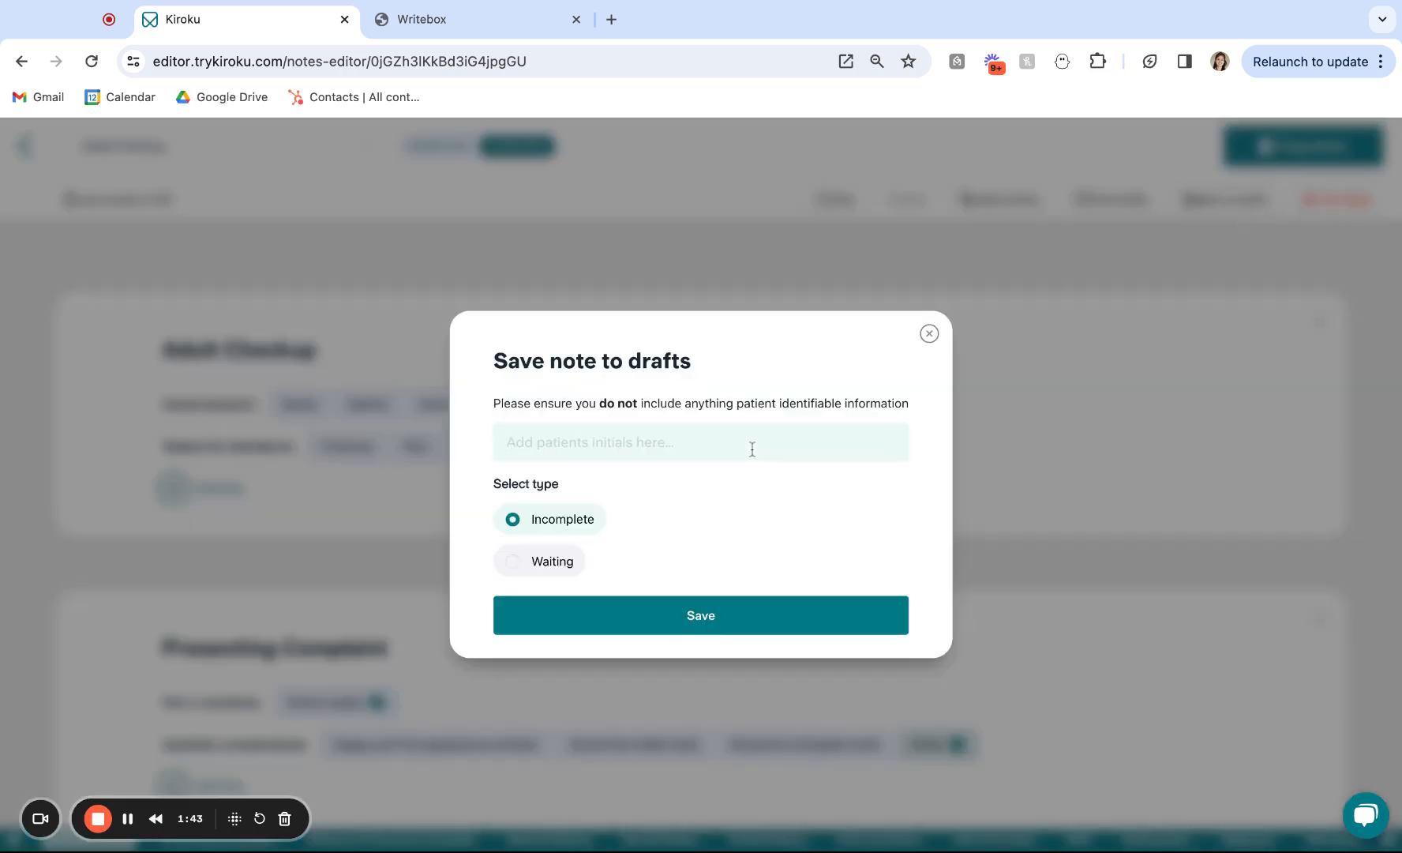
{"action": "left_click", "coordinate": [929, 333]}
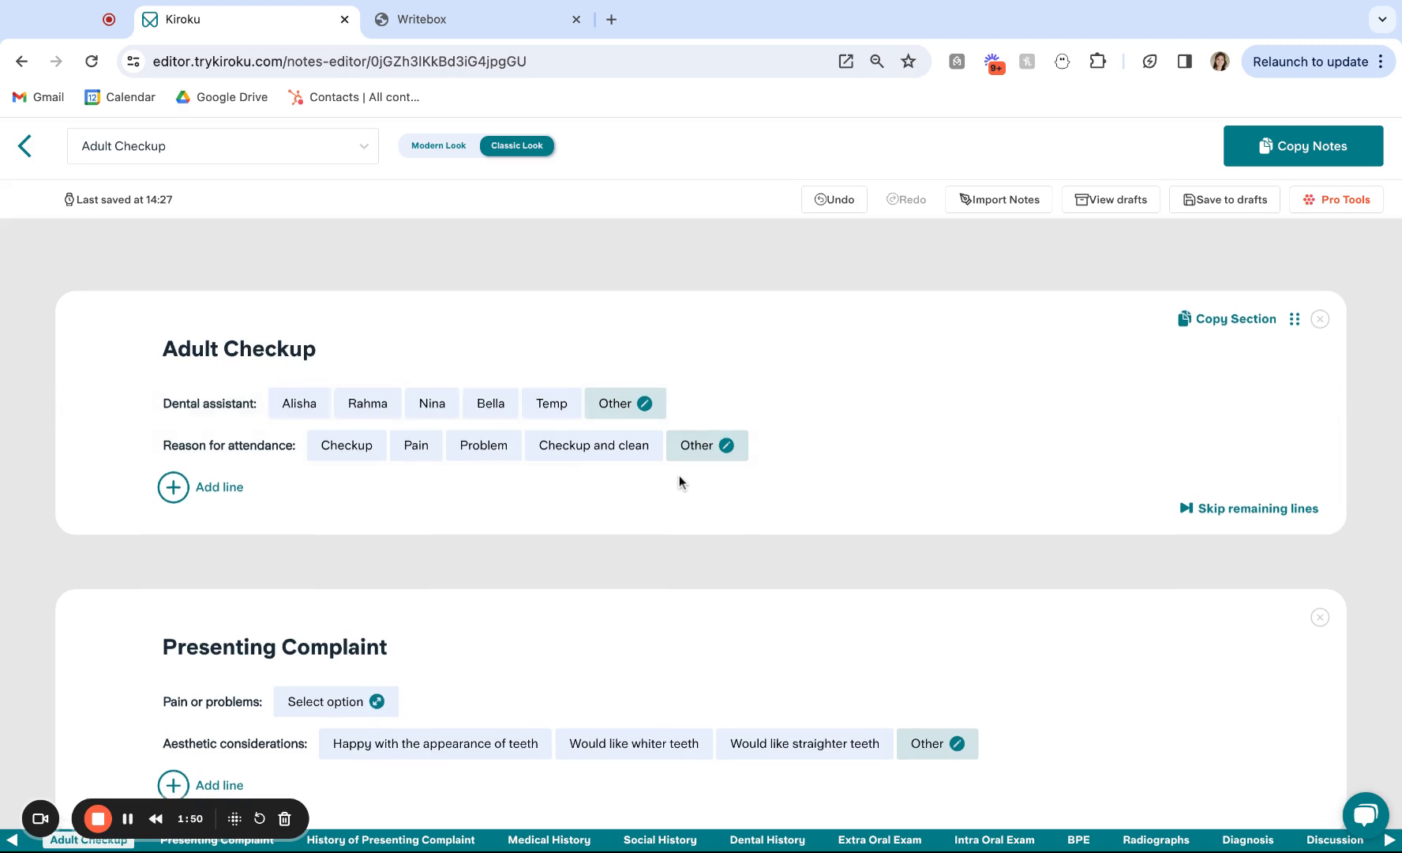
In the Adult Checkup section, choose the second listed dental assistant and set the reason for attendance to Checkup
{"action": "scroll", "coordinate": [679, 475], "scroll_direction": "down", "scroll_amount": 1}
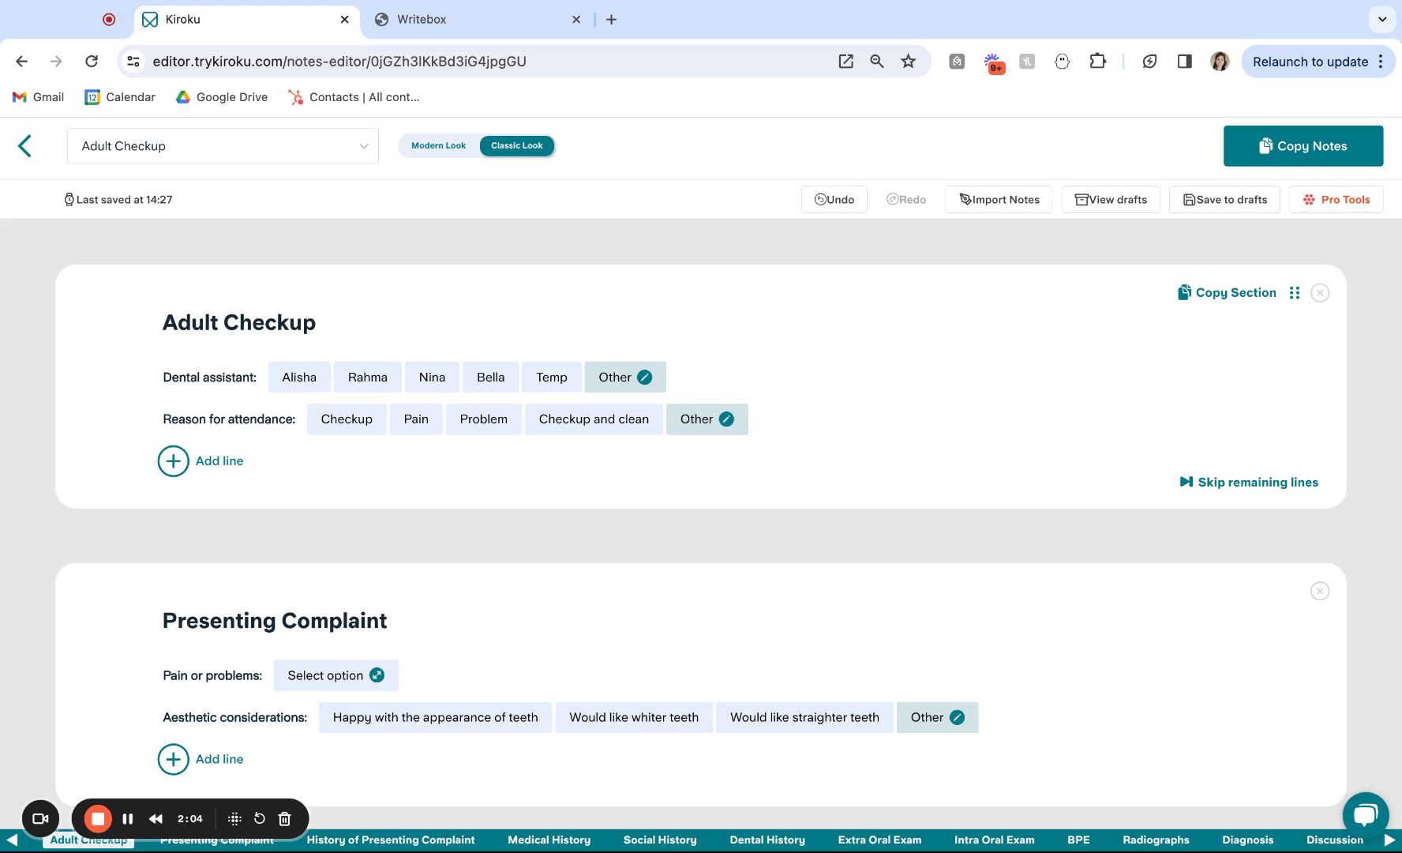
{"action": "left_click", "coordinate": [375, 383]}
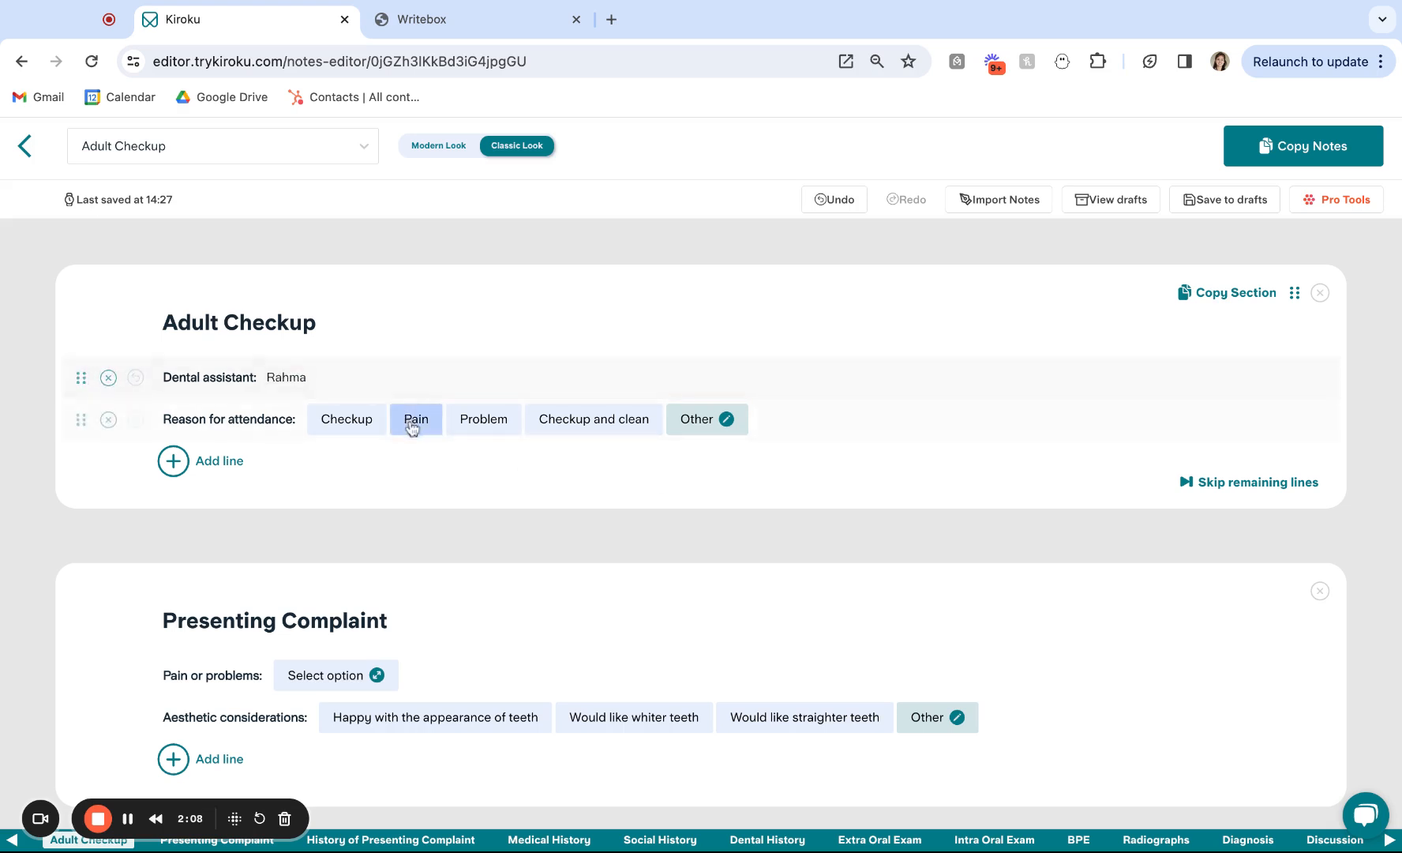
{"action": "left_click", "coordinate": [347, 420]}
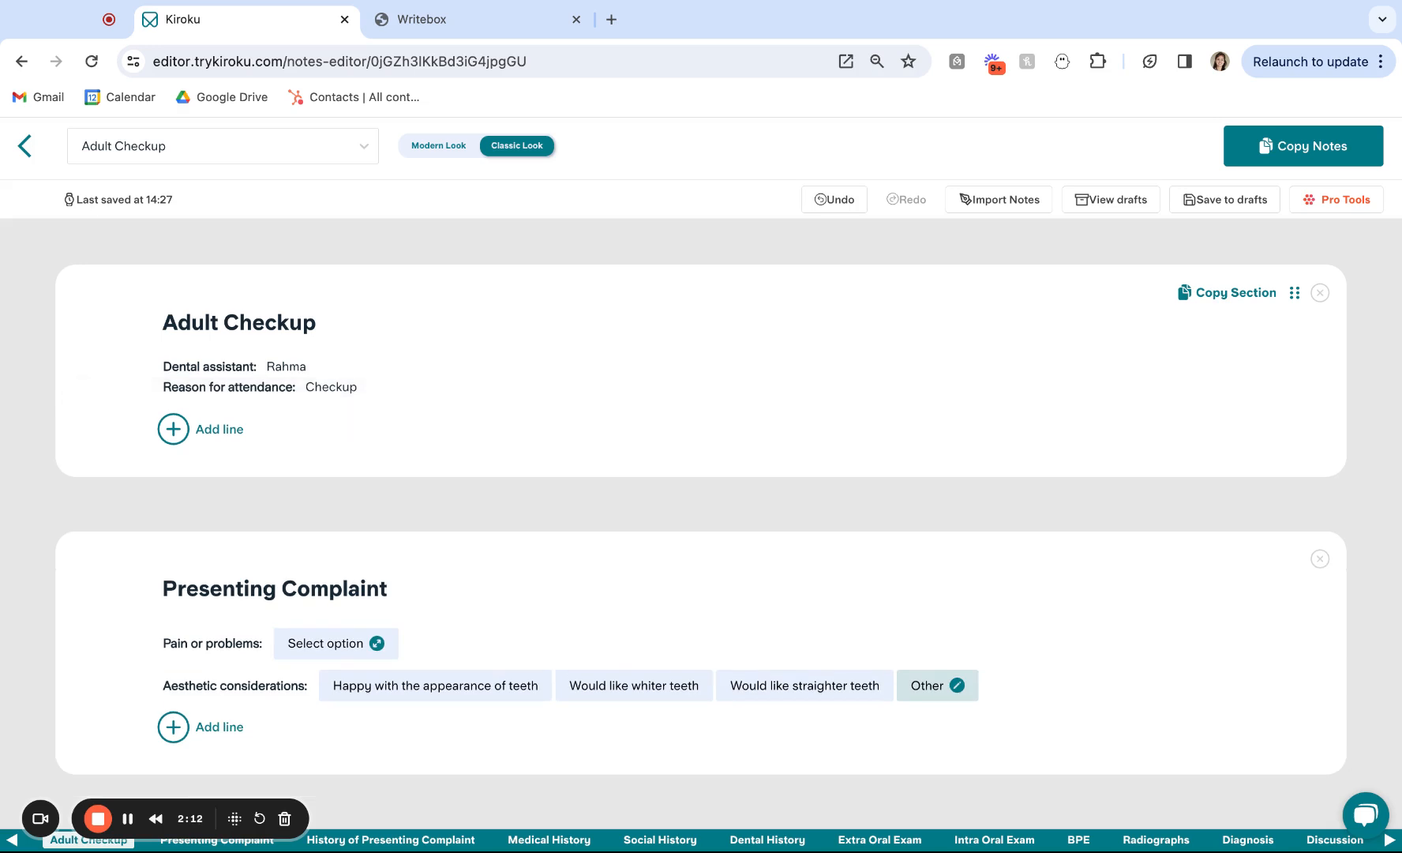
{"action": "left_click", "coordinate": [370, 385]}
{"action": "type", "text": "and"}
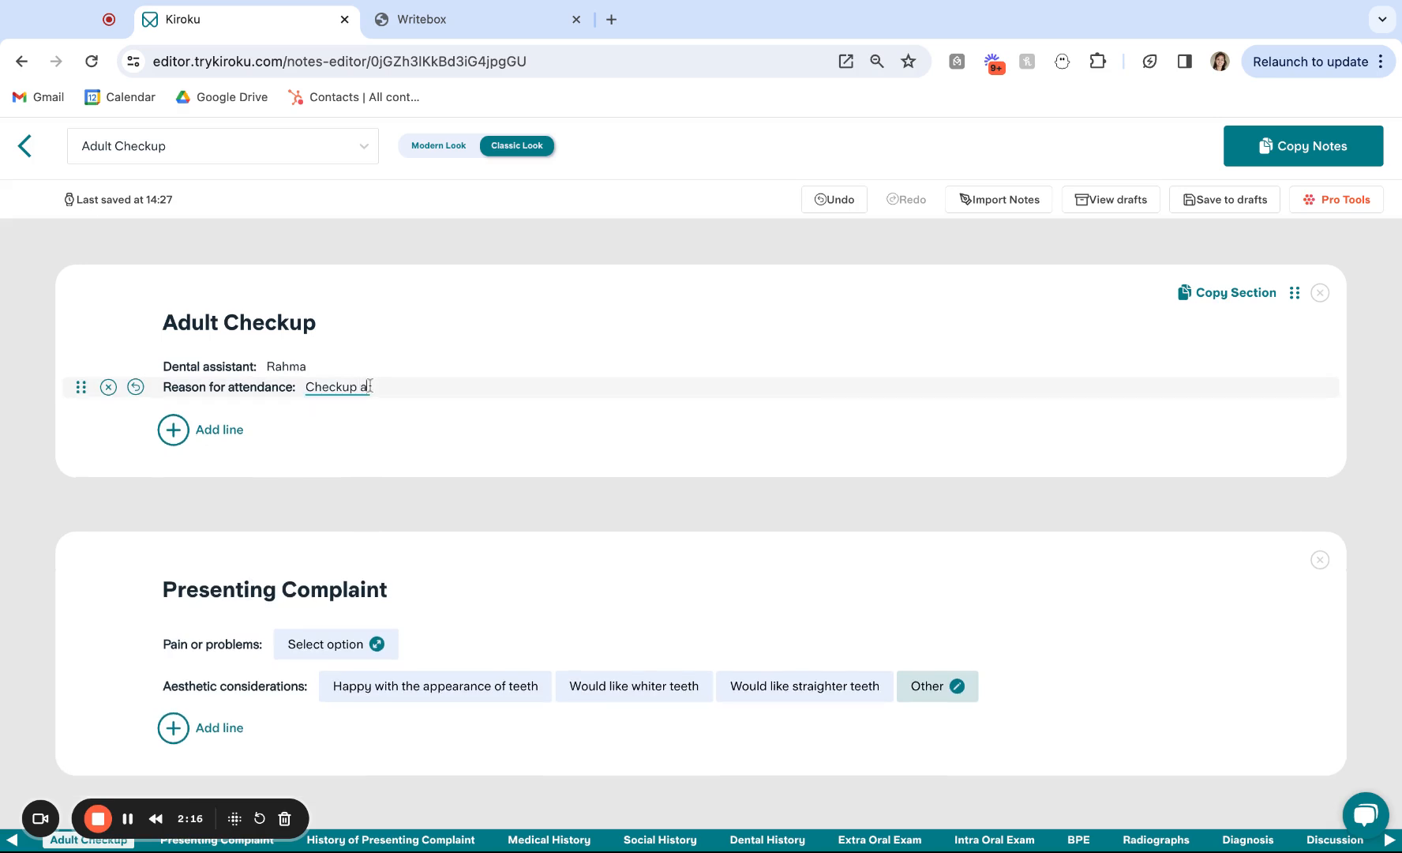
{"action": "key", "text": "BackSpace"}
{"action": "key", "text": "BackSpace"}
{"action": "key", "text": "BackSpace"}
{"action": "key", "text": "BackSpace"}
{"action": "scroll", "coordinate": [346, 517], "scroll_direction": "down", "scroll_amount": 1}
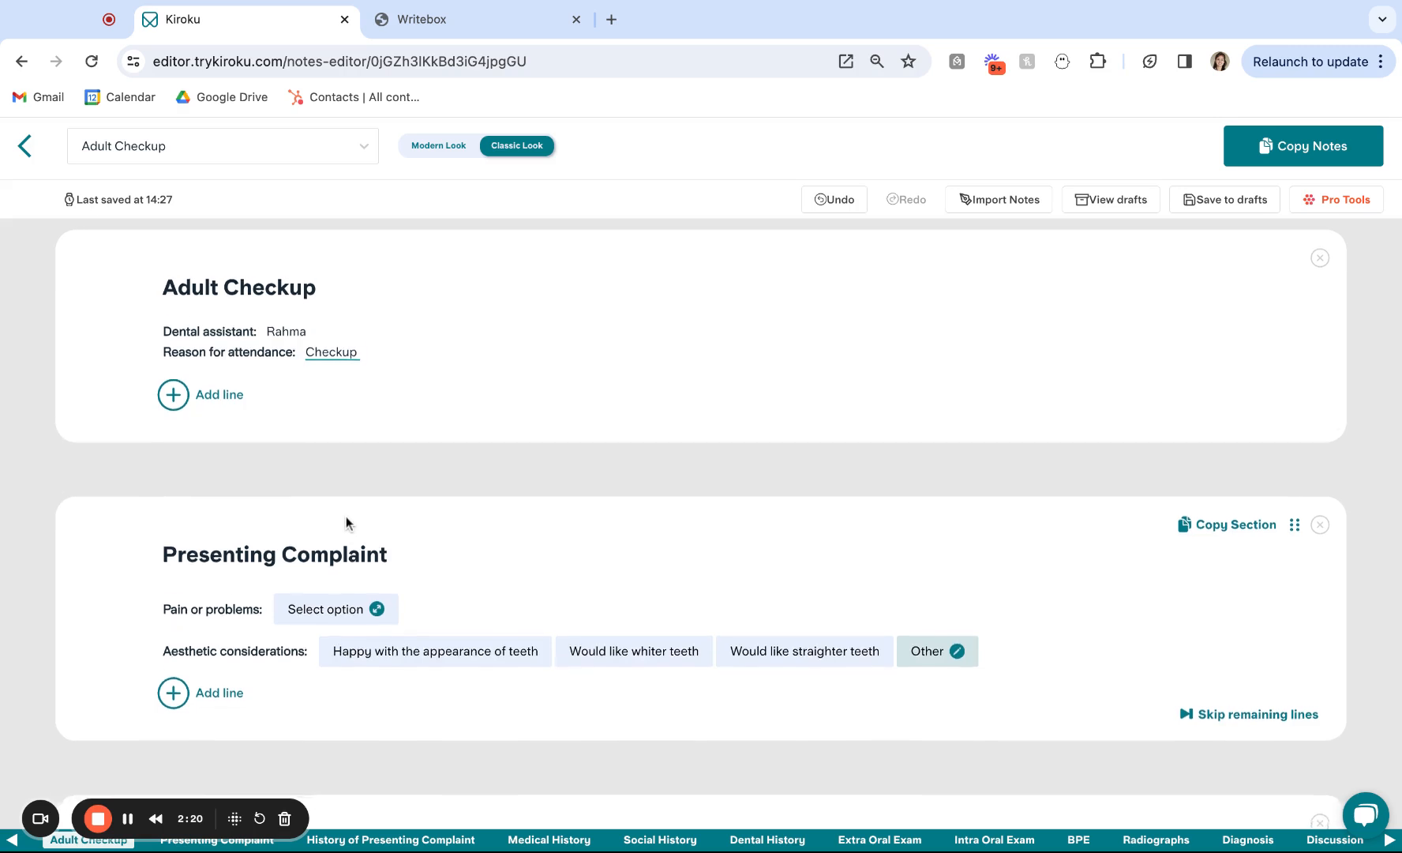
{"action": "scroll", "coordinate": [346, 516], "scroll_direction": "down", "scroll_amount": 2}
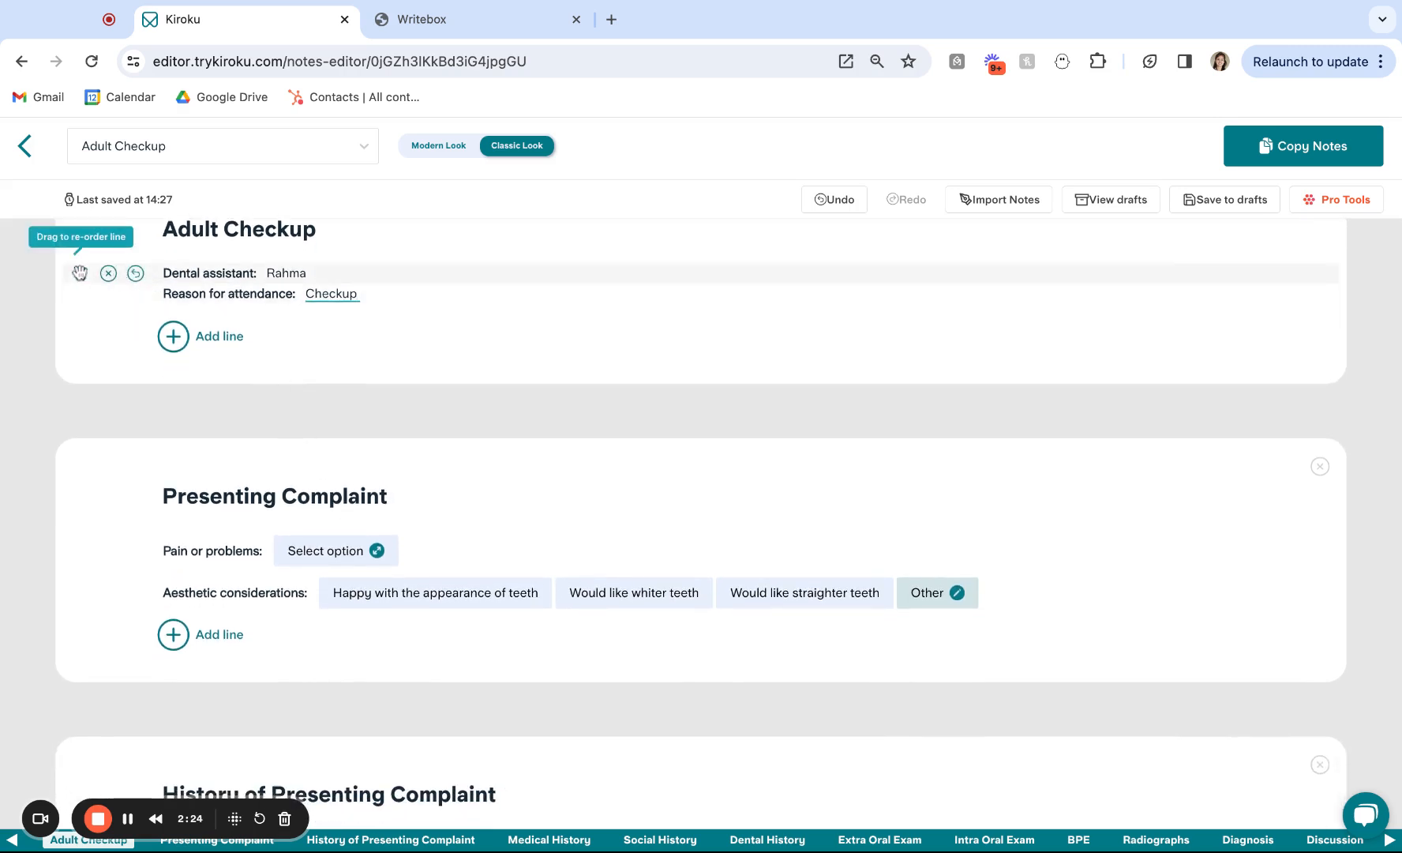
{"action": "mouse_move", "coordinate": [79, 272]}
{"action": "left_mouse_down"}
{"action": "mouse_move", "coordinate": [78, 304]}
{"action": "mouse_move", "coordinate": [80, 272]}
{"action": "left_mouse_up"}
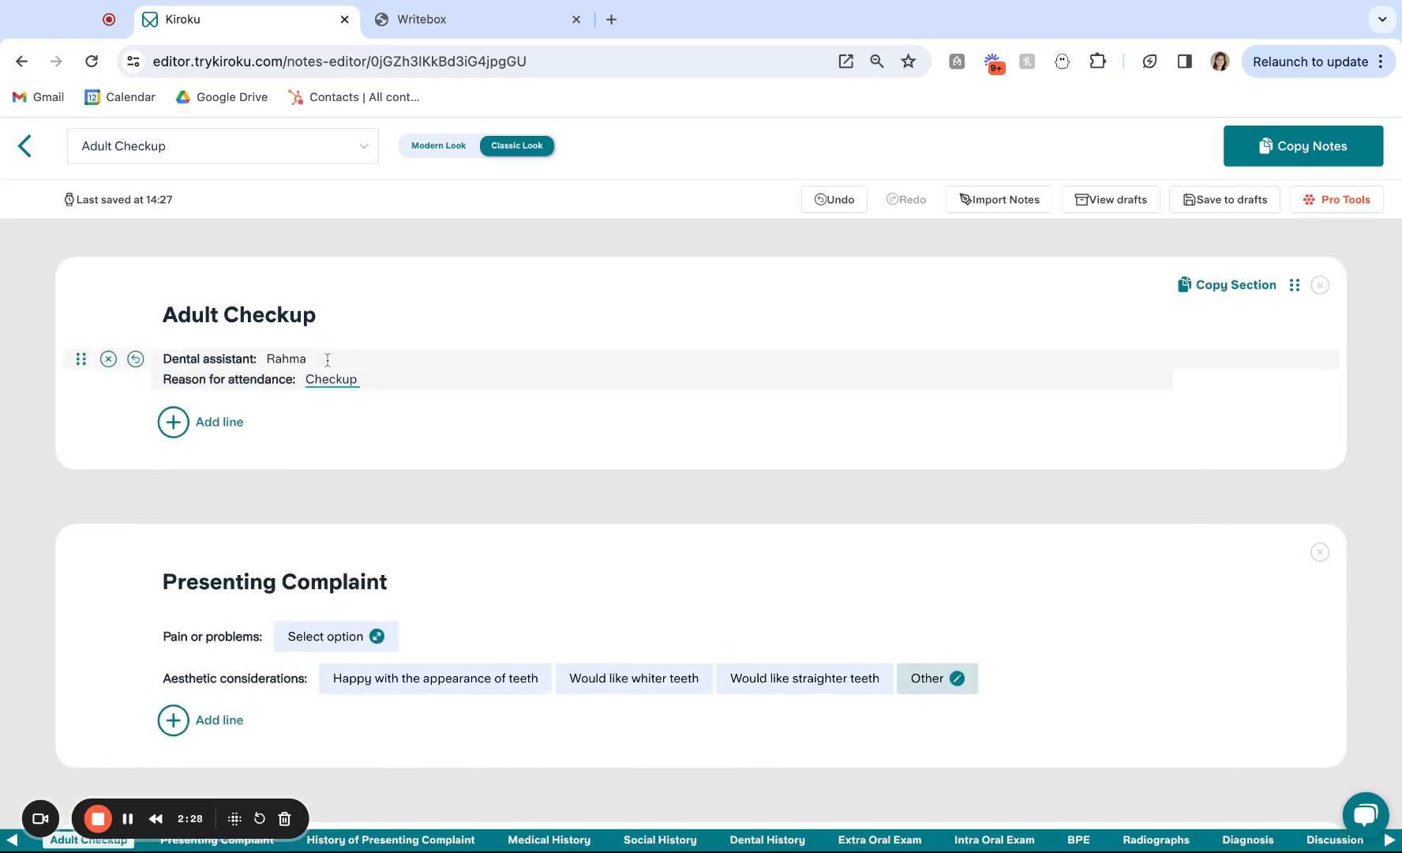
In Presenting Complaint, set aesthetic considerations to "Would like whiter teeth" and pain or problems to Pain
{"action": "scroll", "coordinate": [360, 531], "scroll_direction": "down", "scroll_amount": 2}
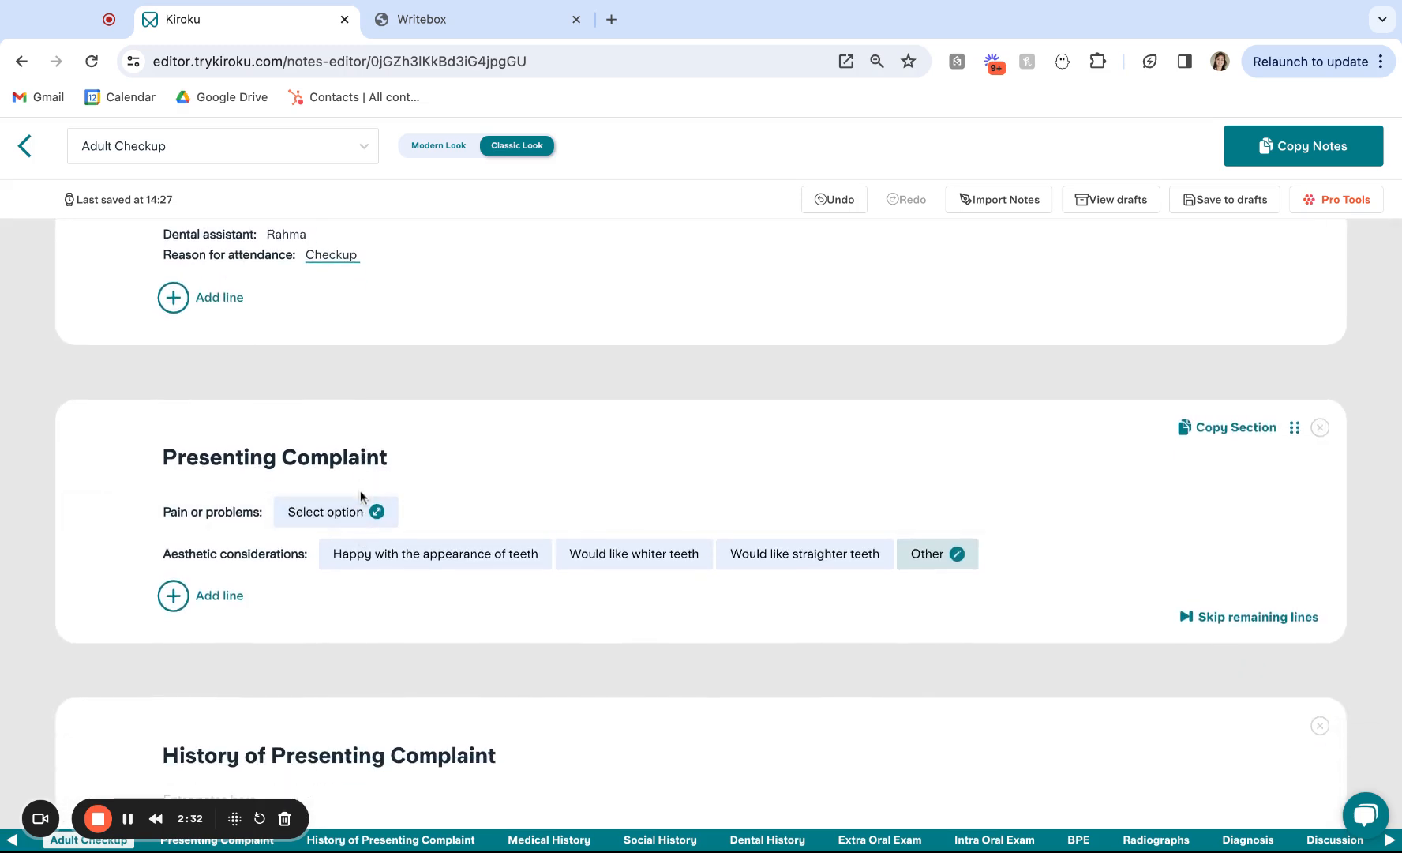
{"action": "left_click", "coordinate": [605, 561]}
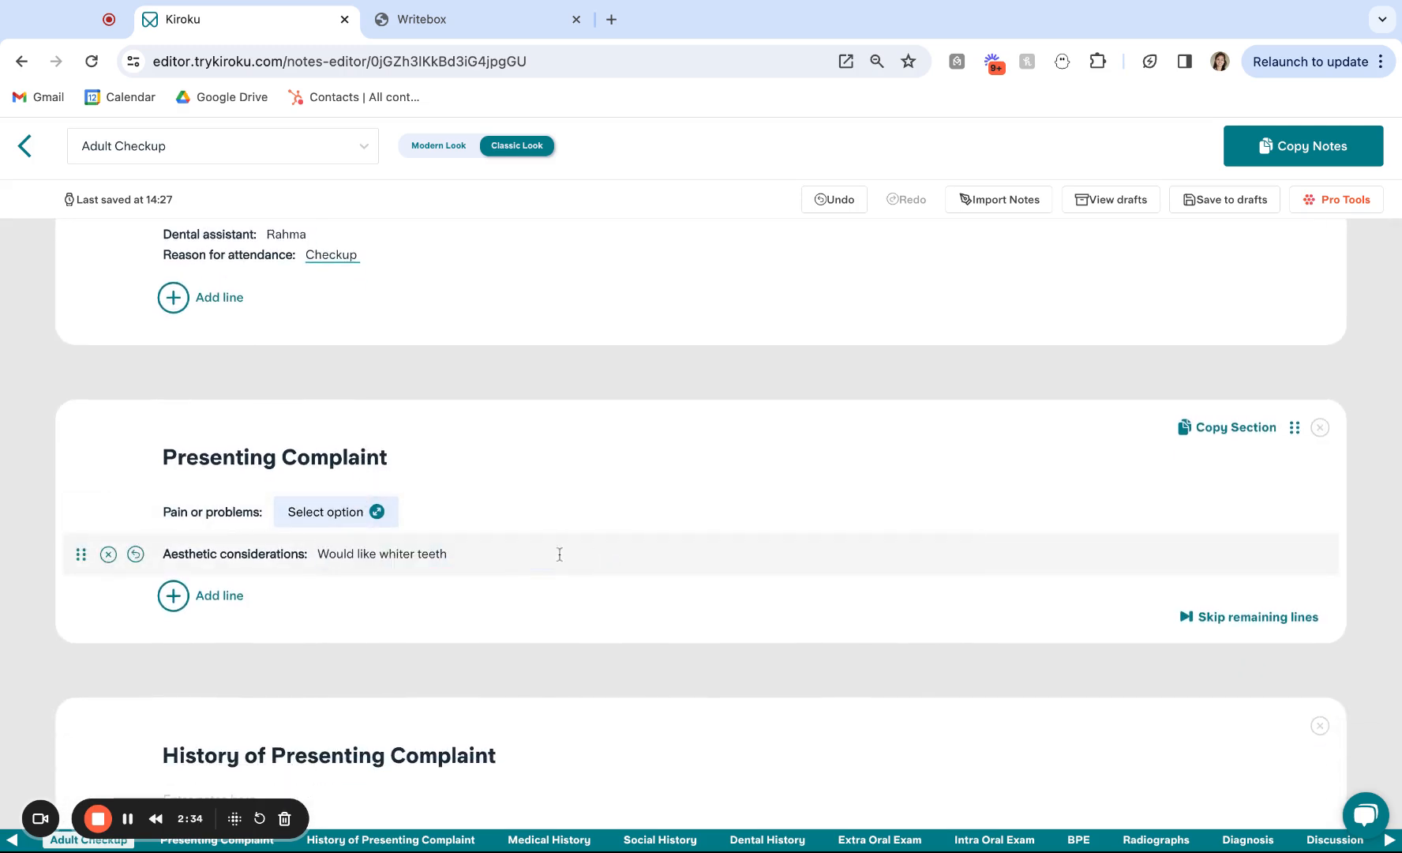
{"action": "left_click", "coordinate": [336, 519]}
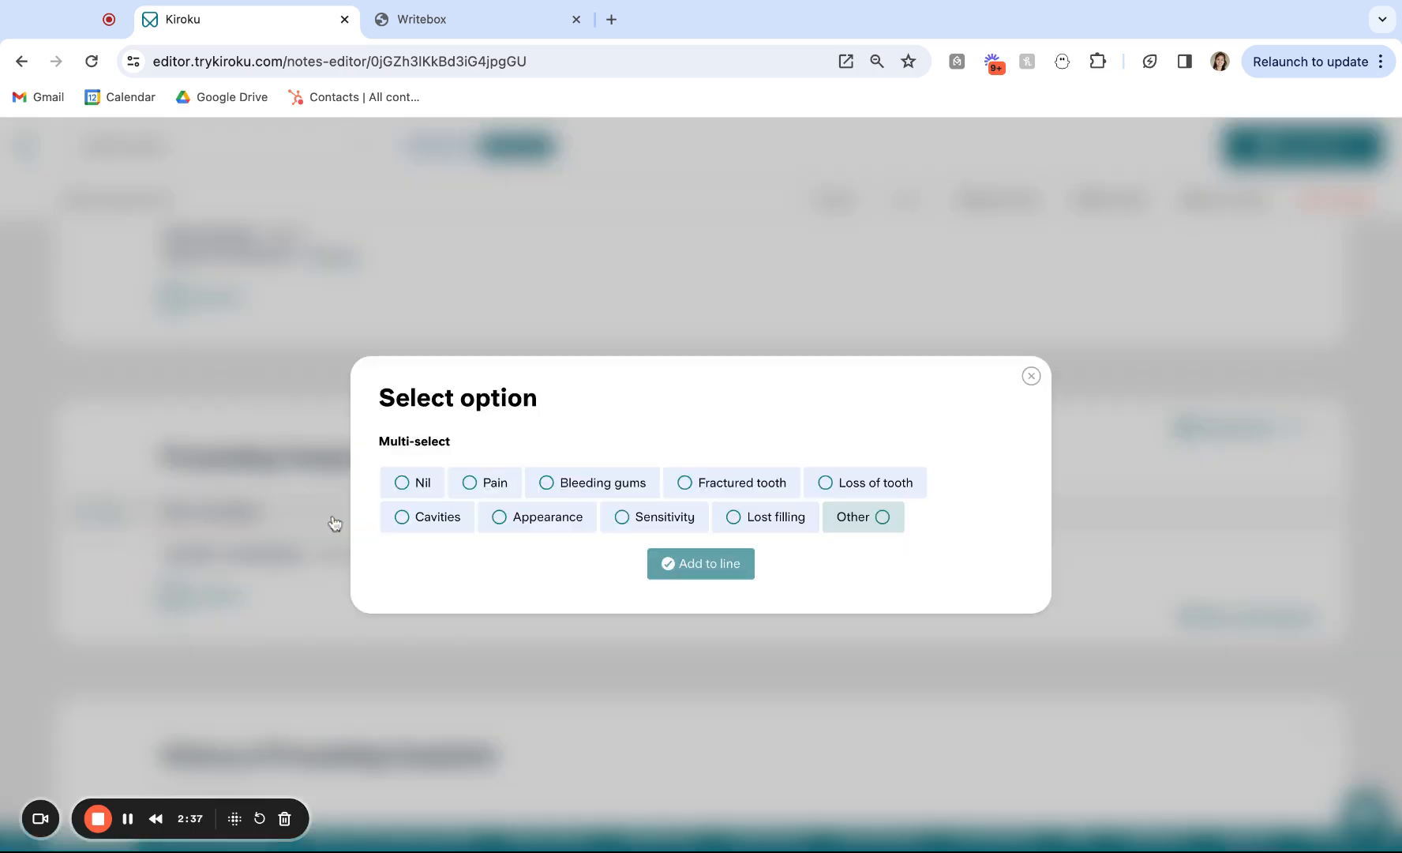
{"action": "left_click", "coordinate": [509, 489]}
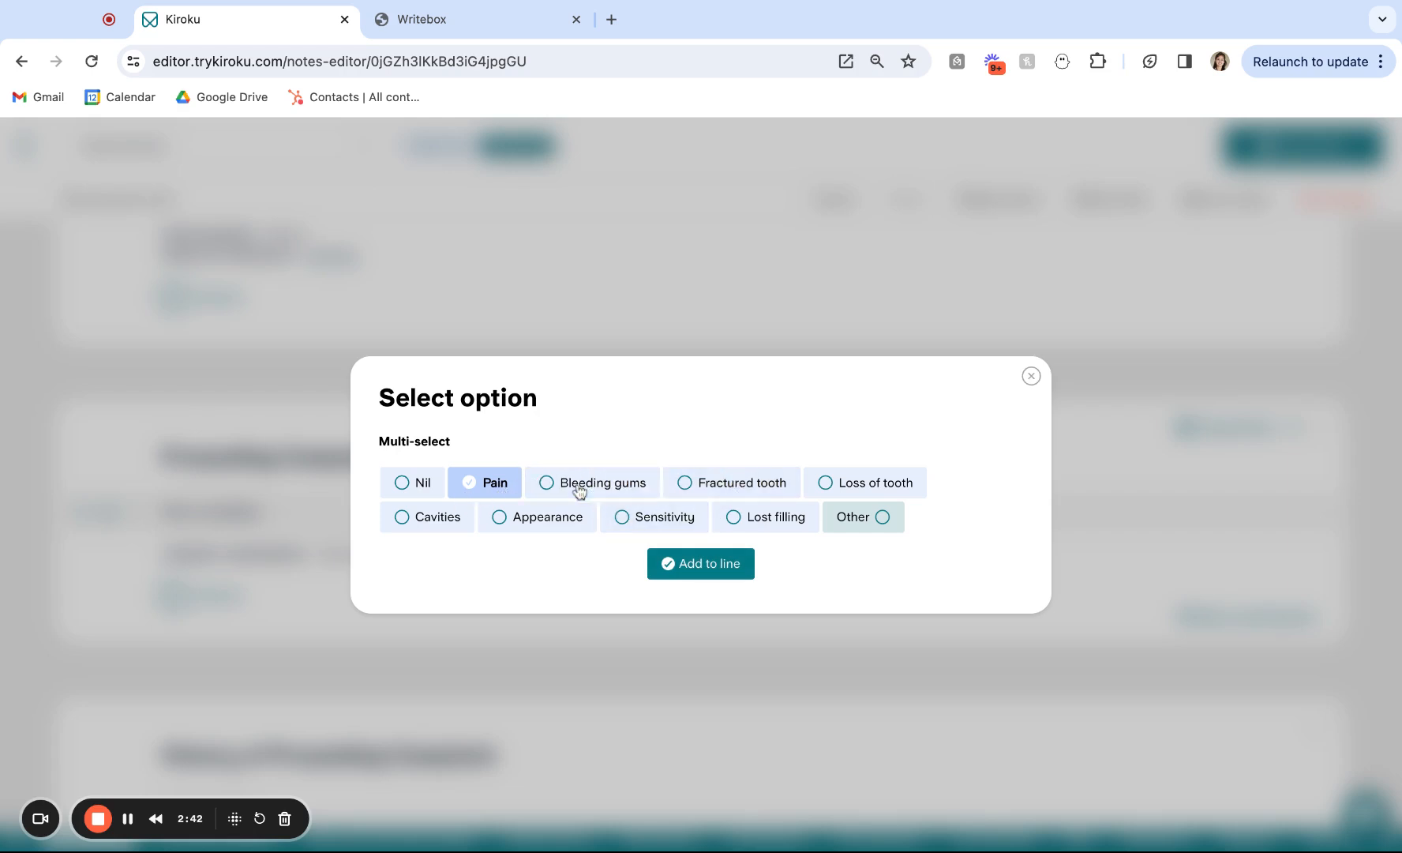
{"action": "left_click", "coordinate": [722, 572]}
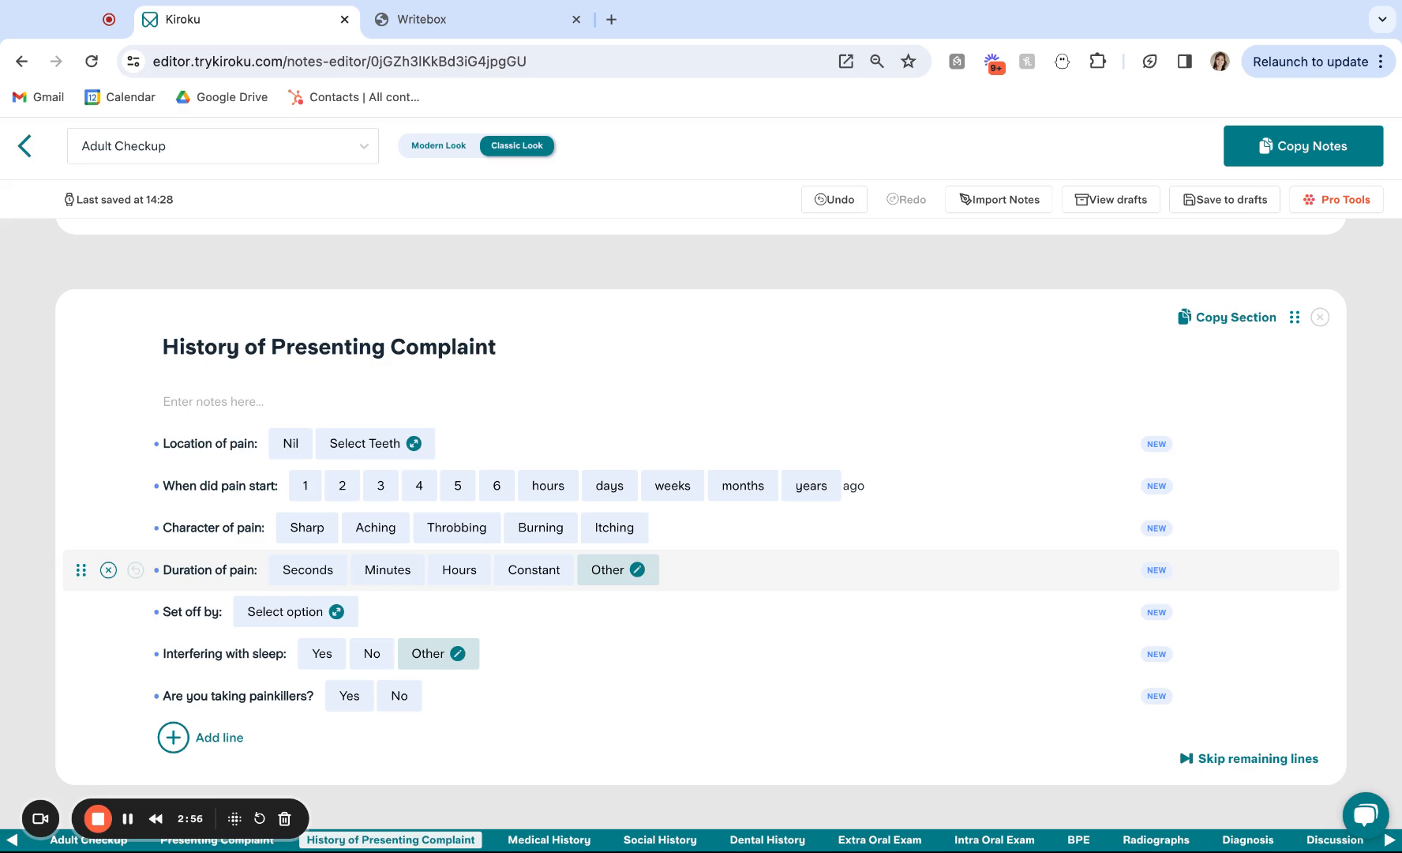
Set the location of pain to tooth UL6 in History of Presenting Complaint
{"action": "scroll", "coordinate": [701, 560], "scroll_direction": "up", "scroll_amount": 3}
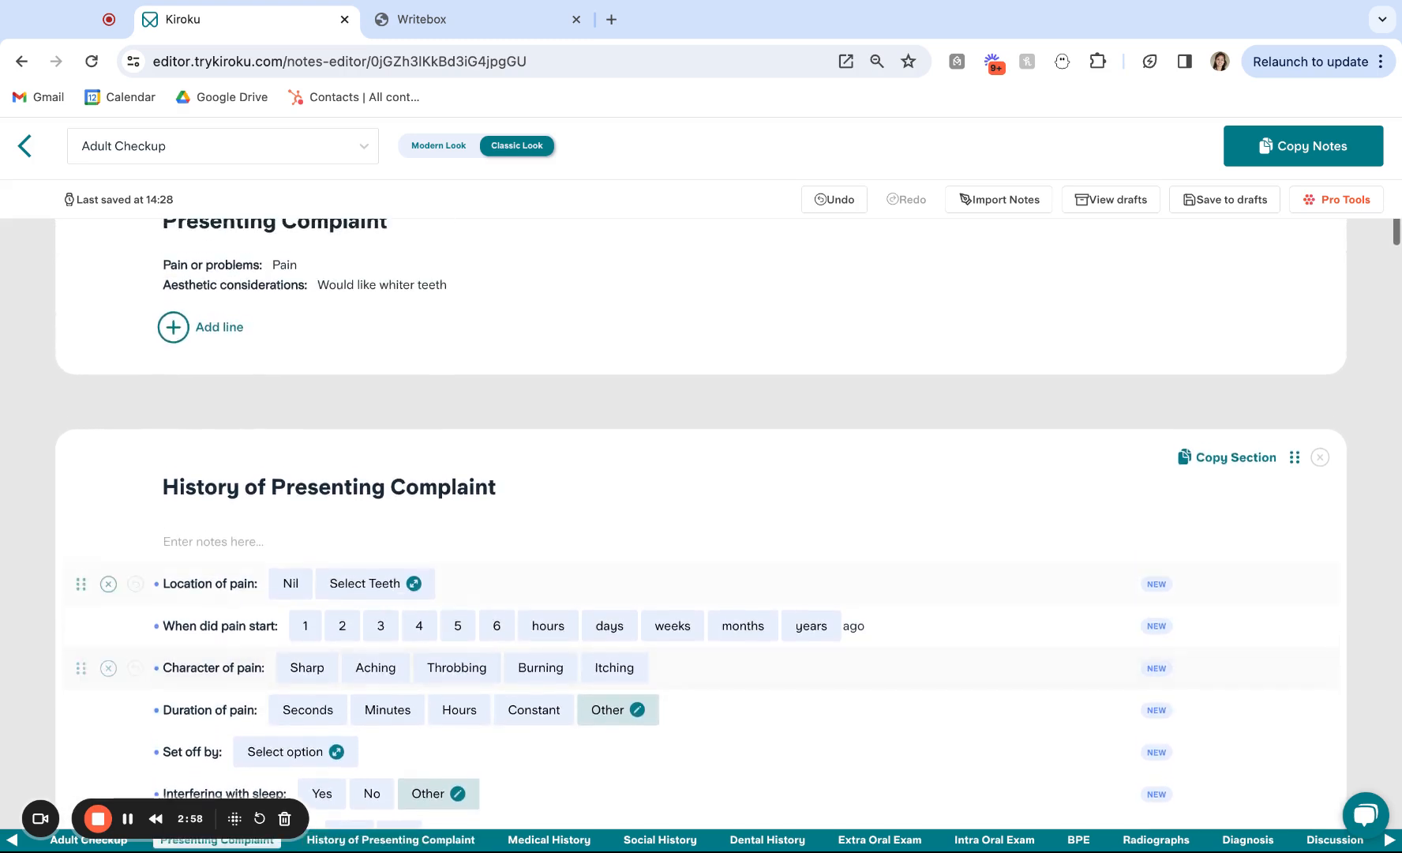
{"action": "scroll", "coordinate": [702, 521], "scroll_direction": "down", "scroll_amount": 3}
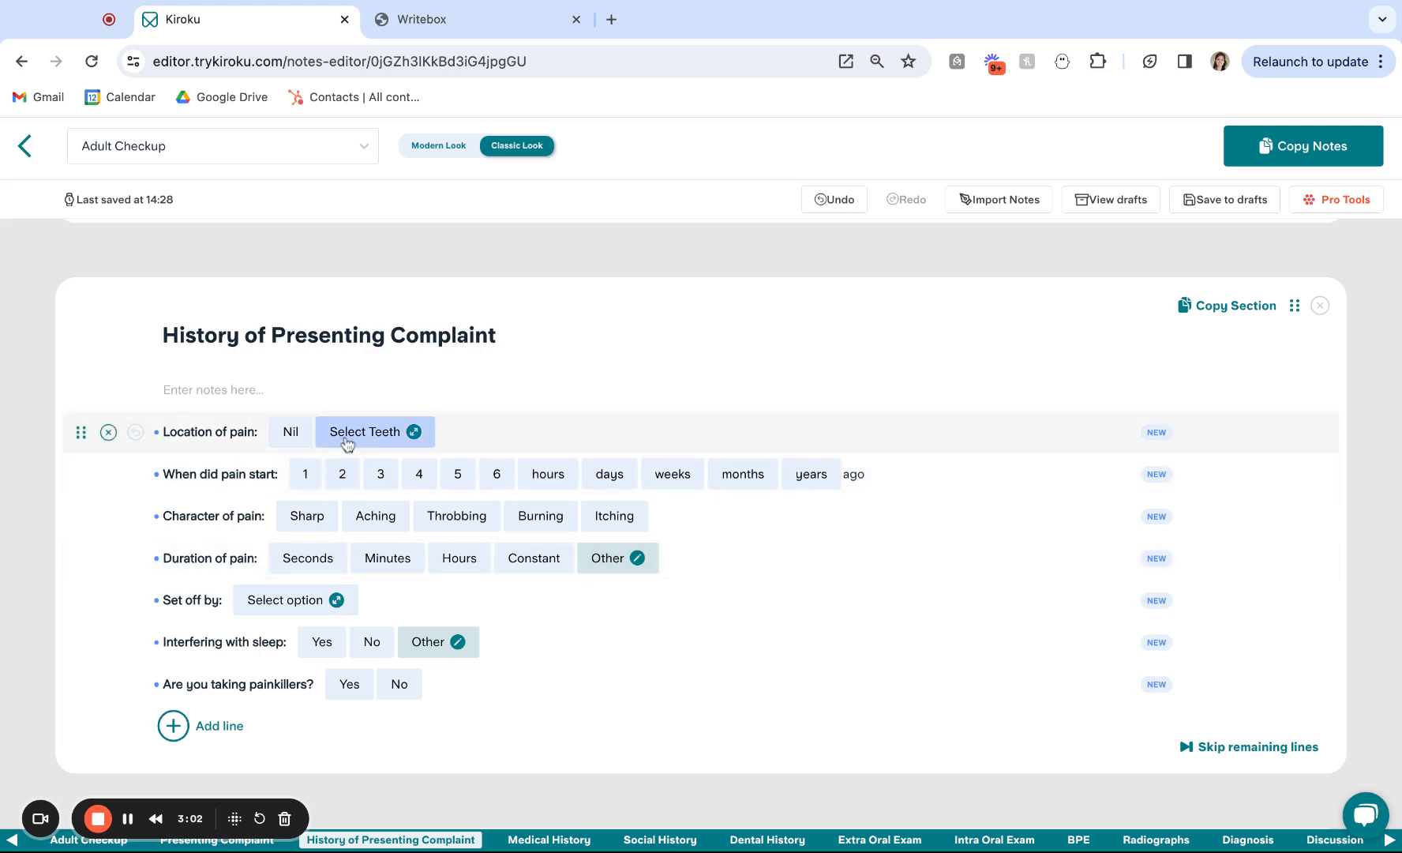
{"action": "left_click", "coordinate": [348, 444]}
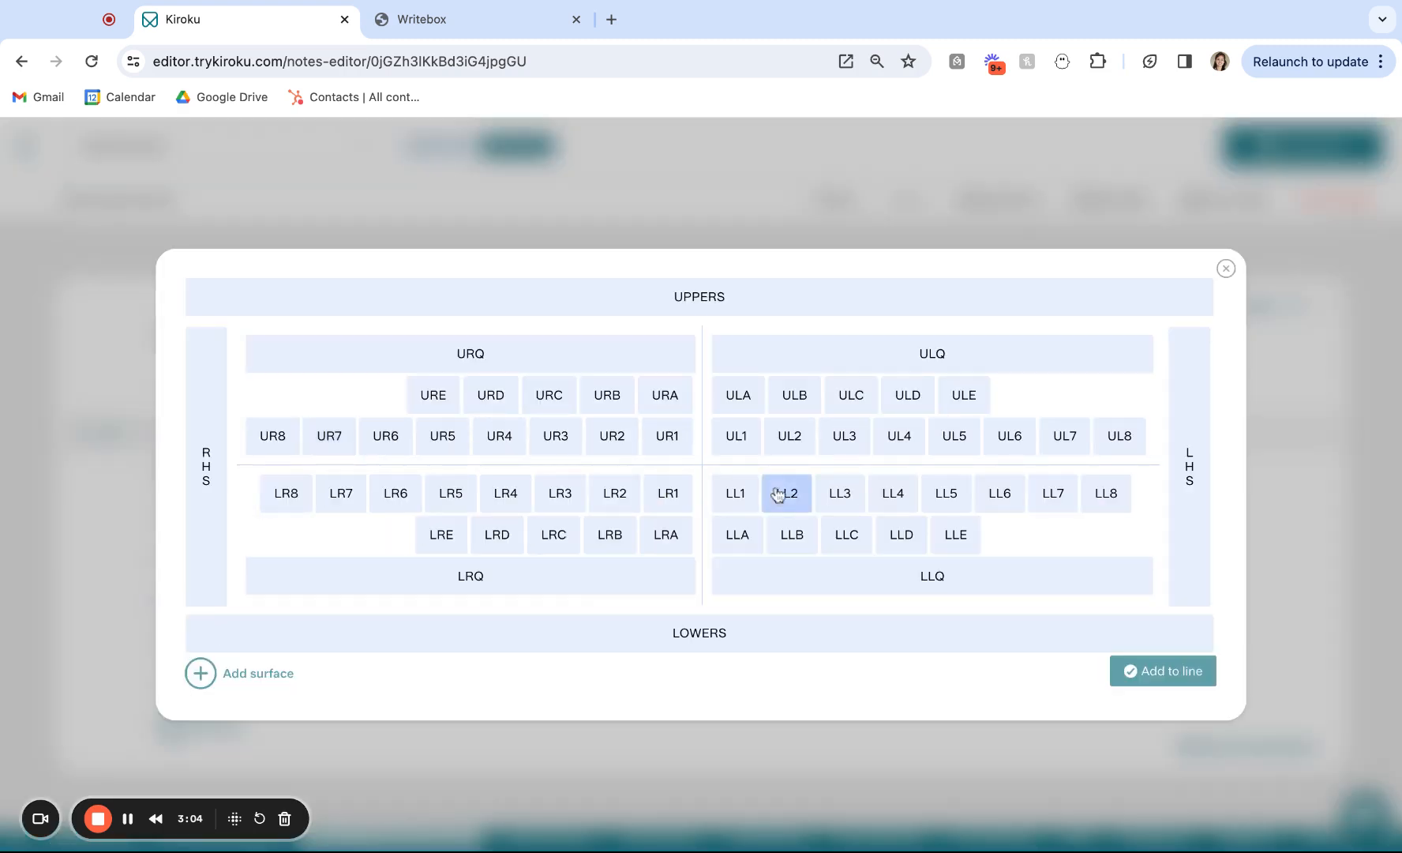
{"action": "left_click", "coordinate": [1006, 451]}
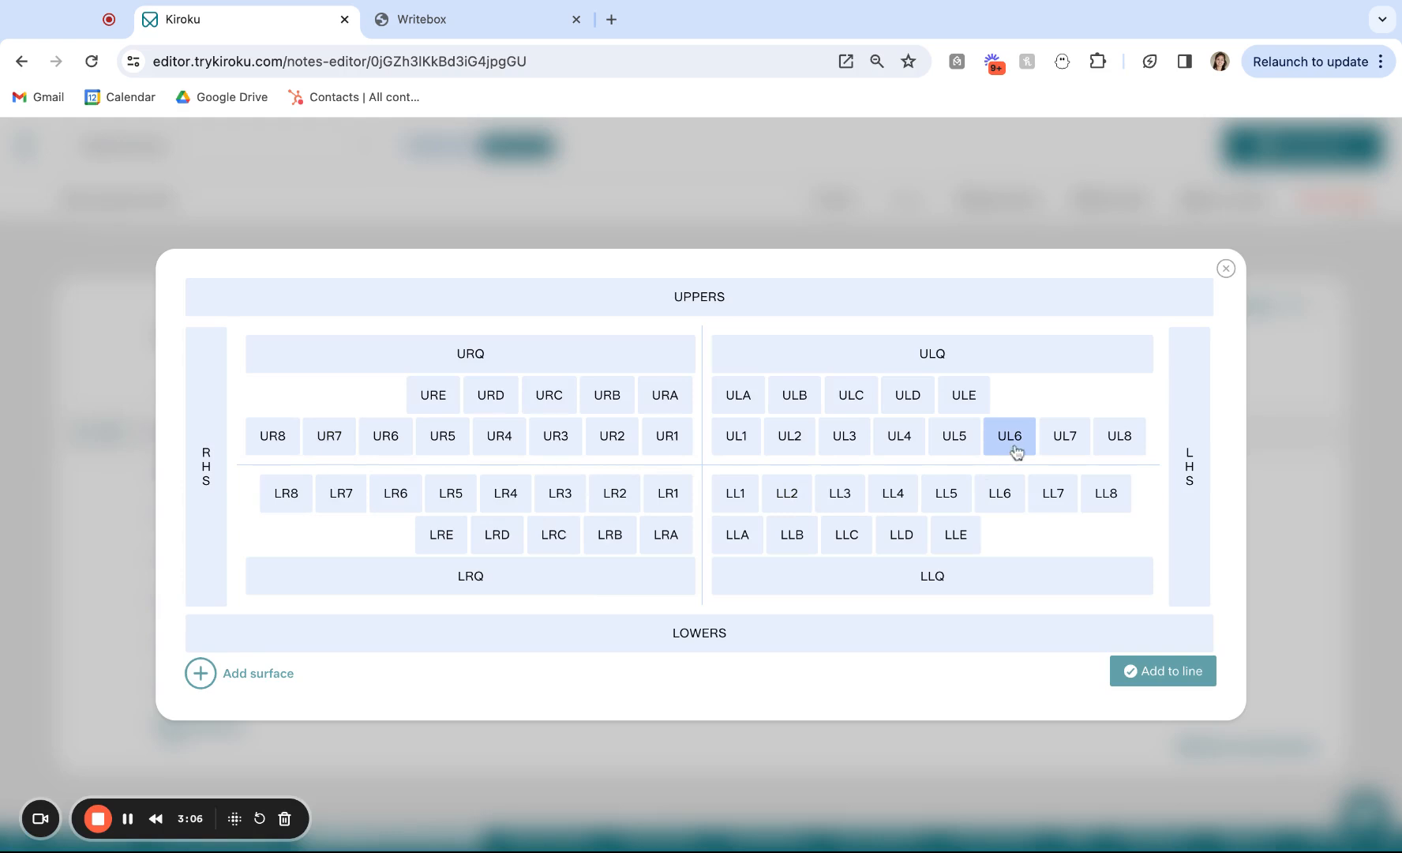
{"action": "left_click", "coordinate": [1163, 672]}
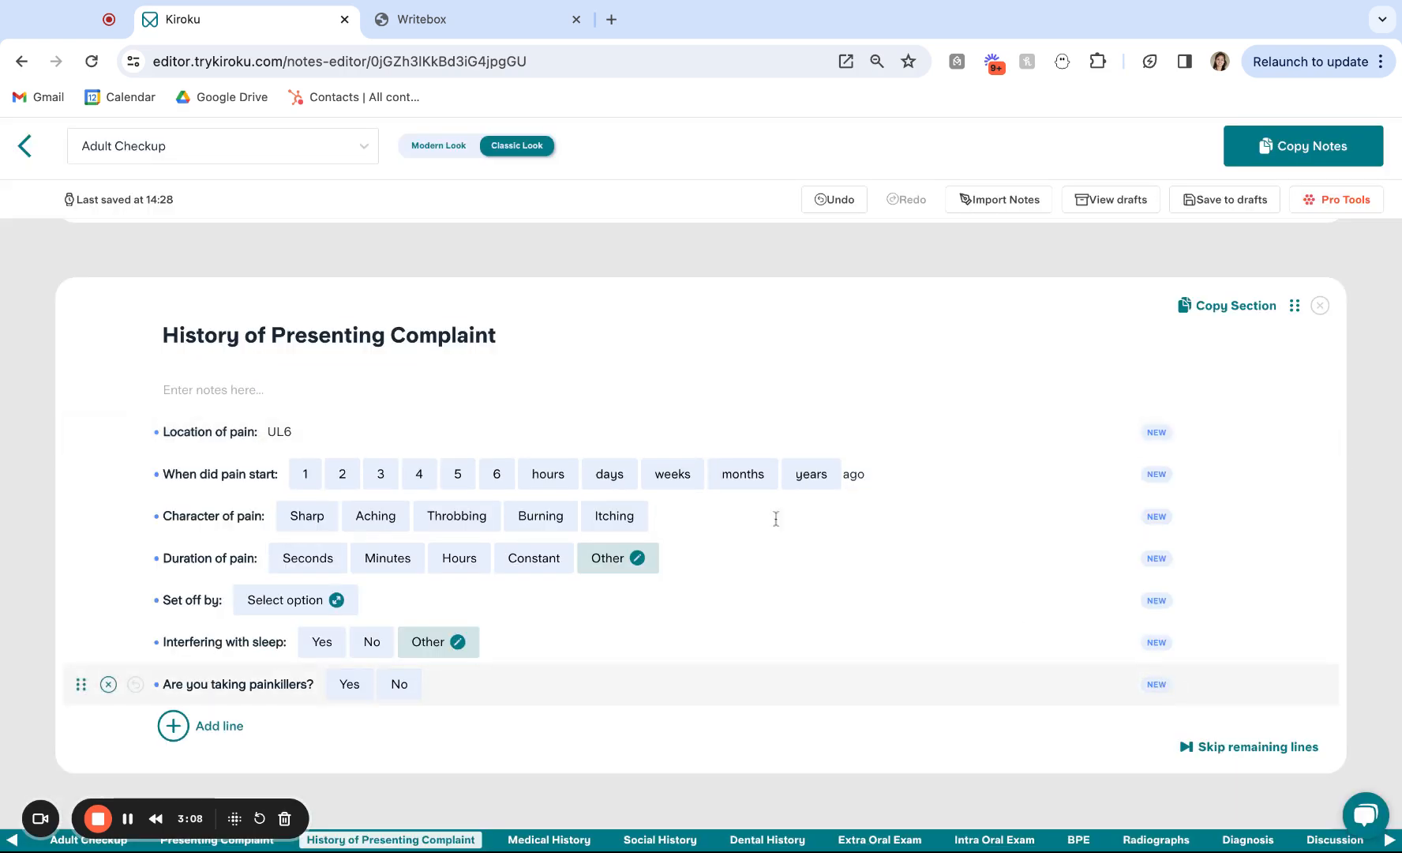
Record that the pain started 2 days ago, with a Sharp character and a duration of Minutes
{"action": "left_click", "coordinate": [342, 476]}
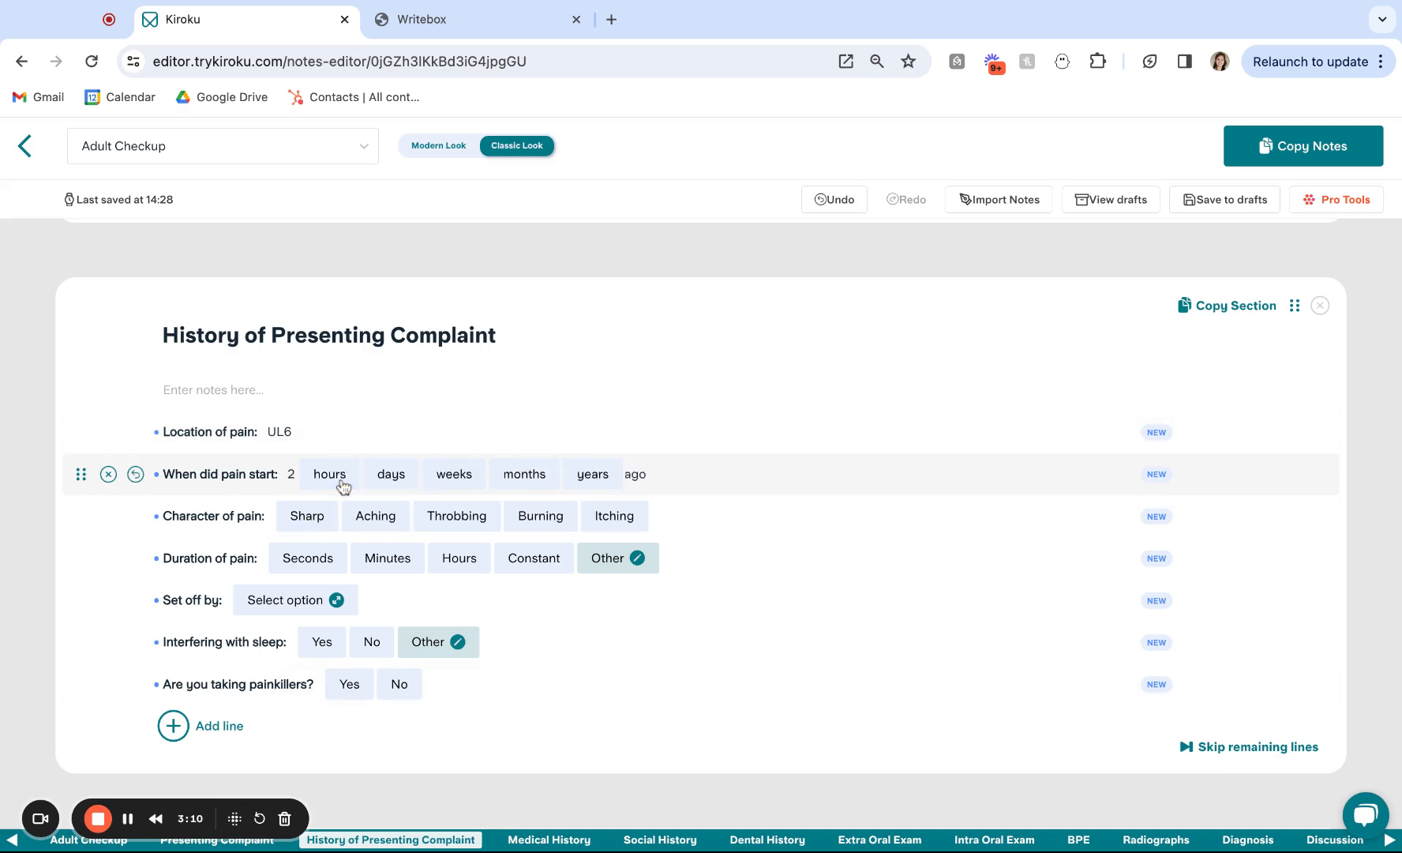
{"action": "left_click", "coordinate": [391, 478]}
{"action": "left_click", "coordinate": [308, 520]}
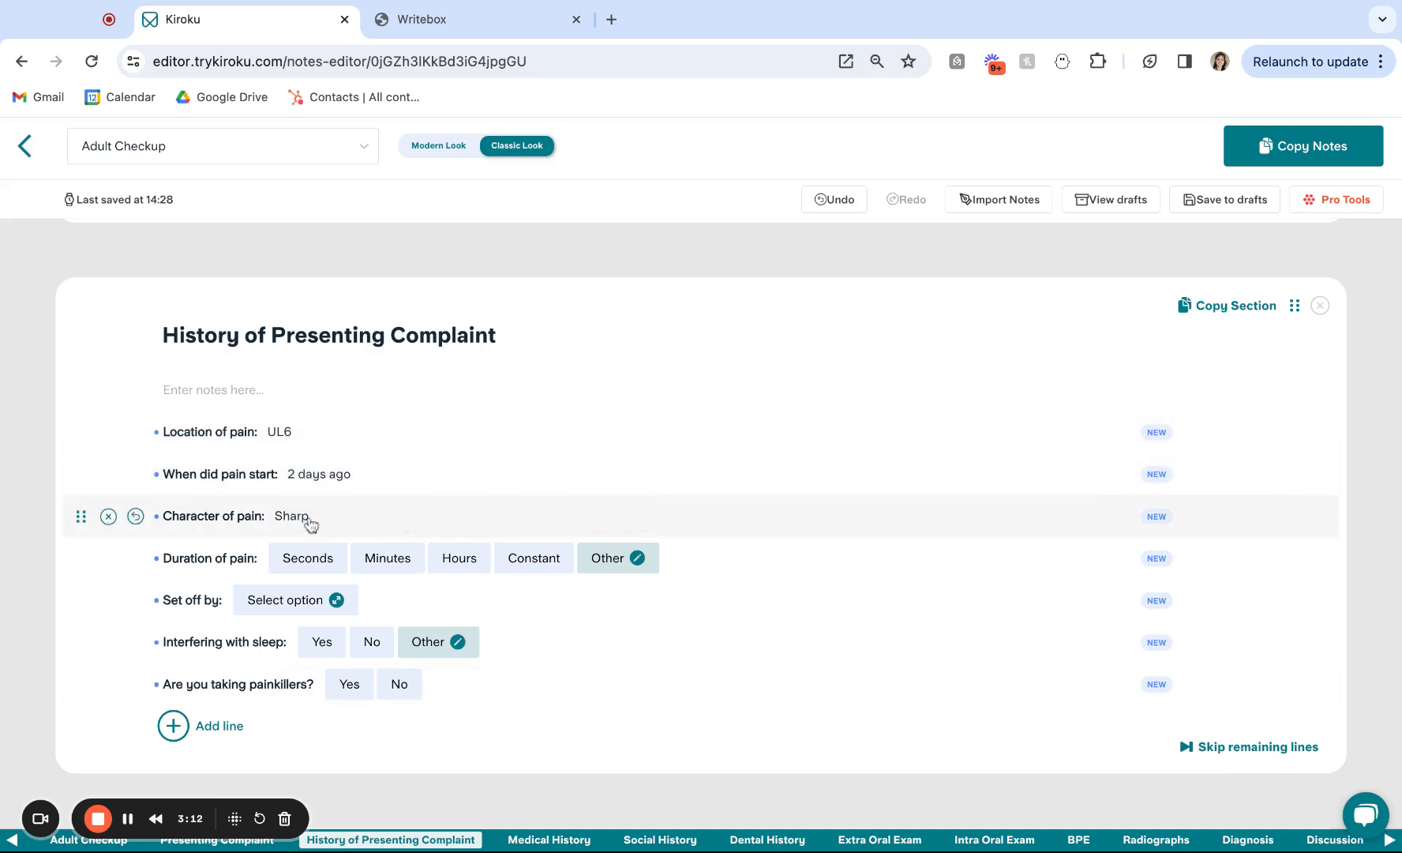
{"action": "left_click", "coordinate": [384, 560]}
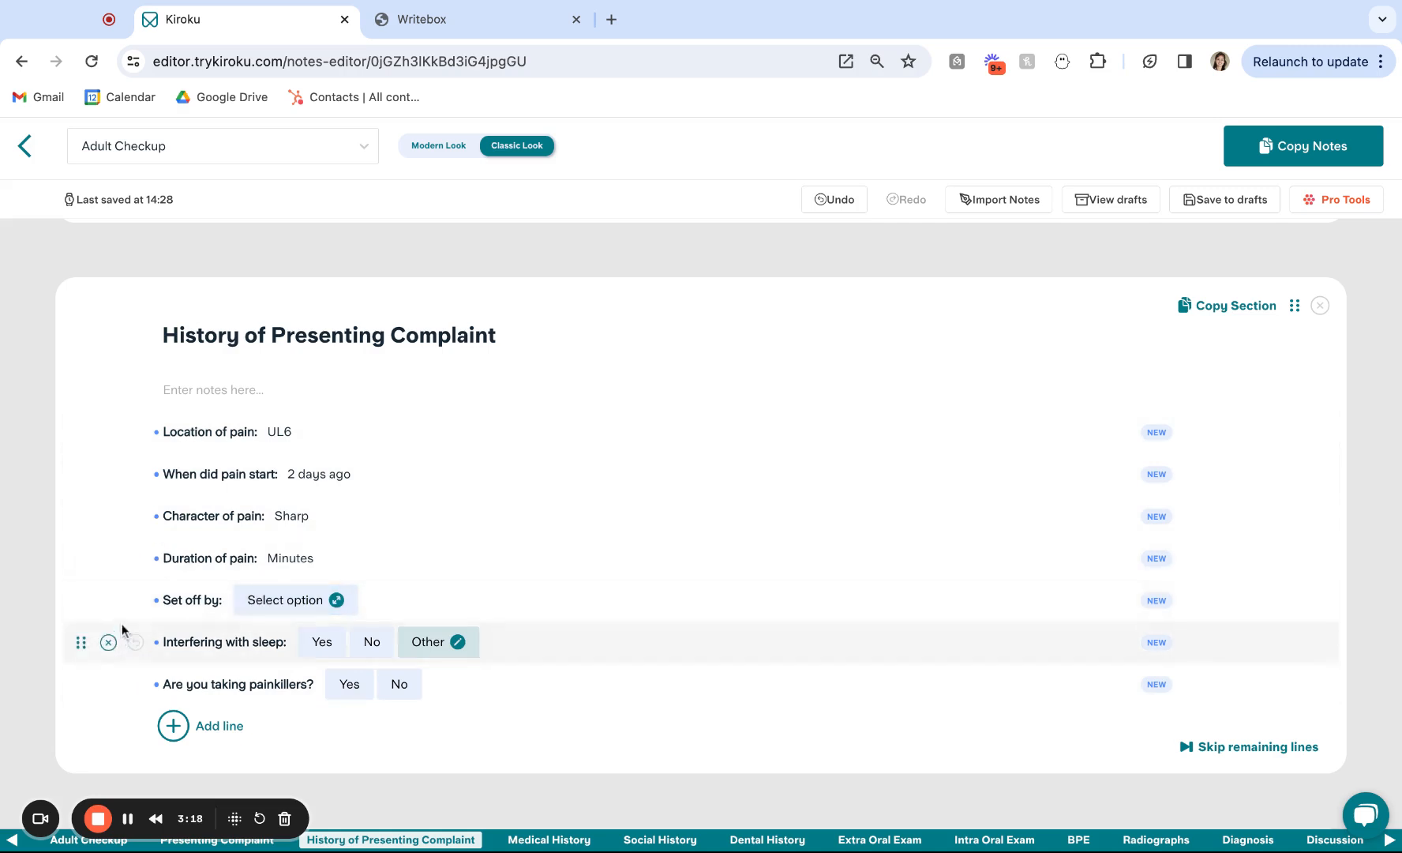
Delete the "Set off by" and "Interfering with sleep" lines, and skip the remaining unanswered lines in History of Presenting Complaint
{"action": "left_click", "coordinate": [108, 600]}
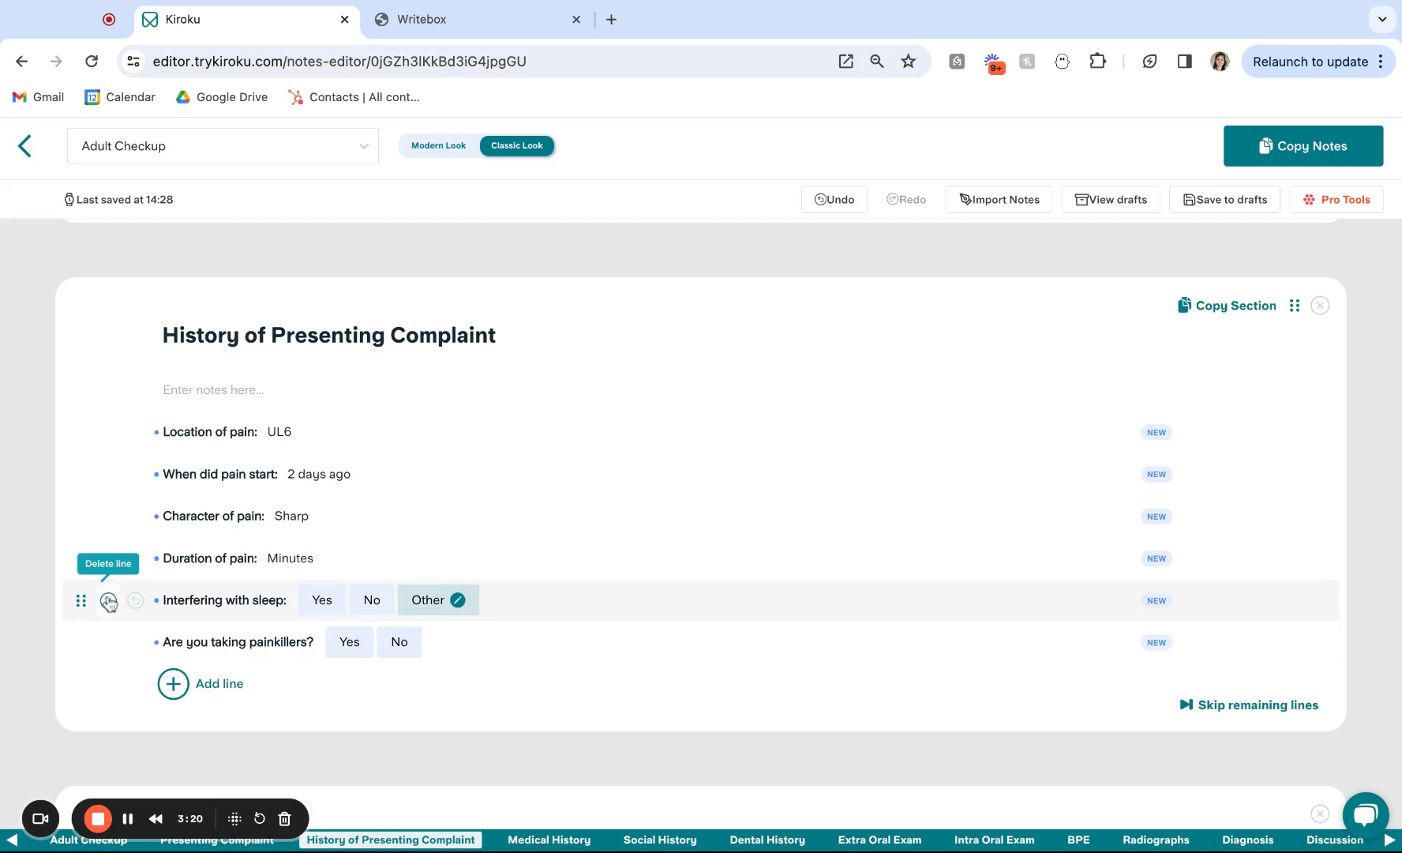
{"action": "left_click", "coordinate": [108, 600]}
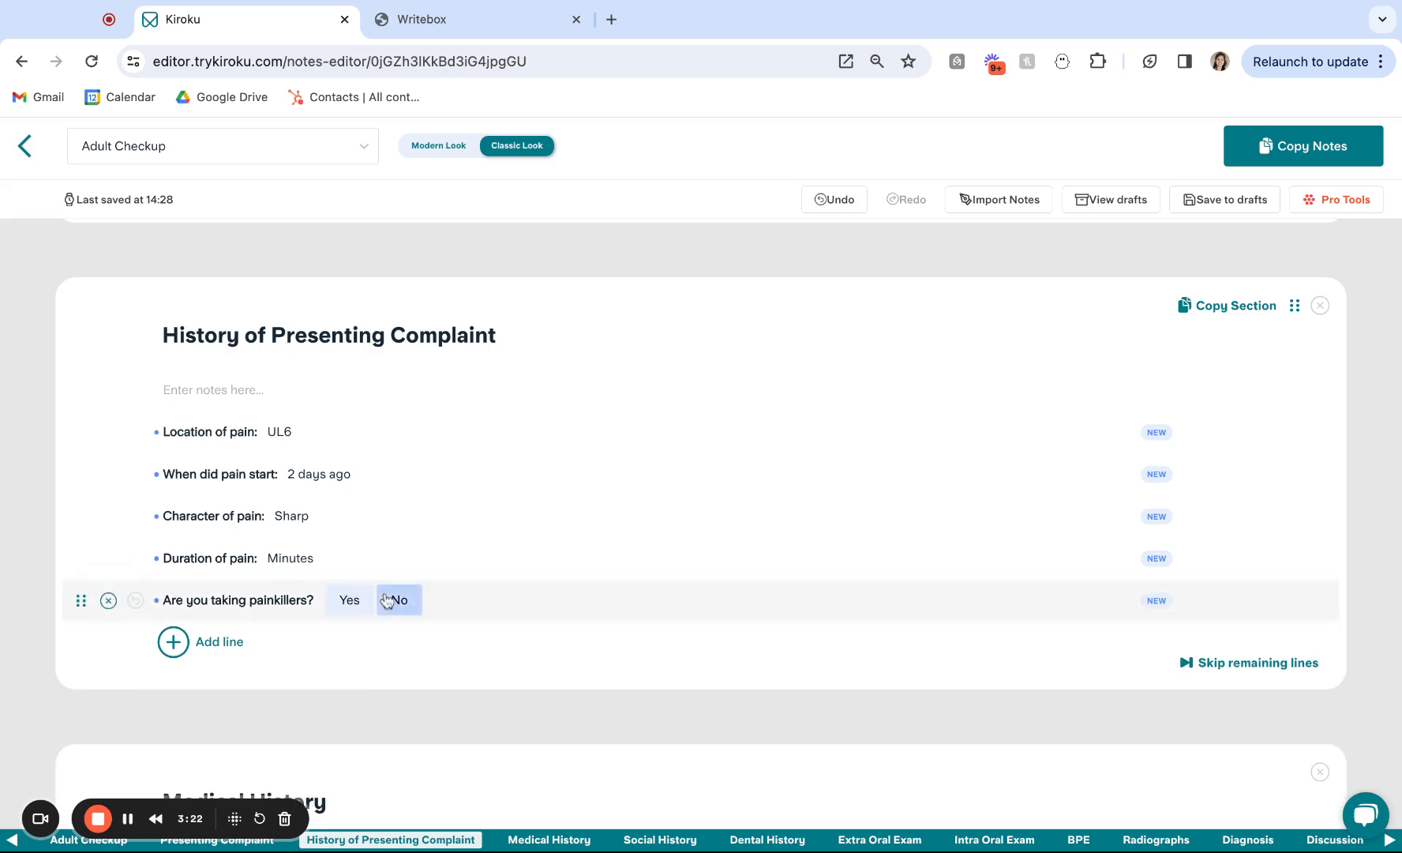
{"action": "scroll", "coordinate": [450, 632], "scroll_direction": "down", "scroll_amount": 1}
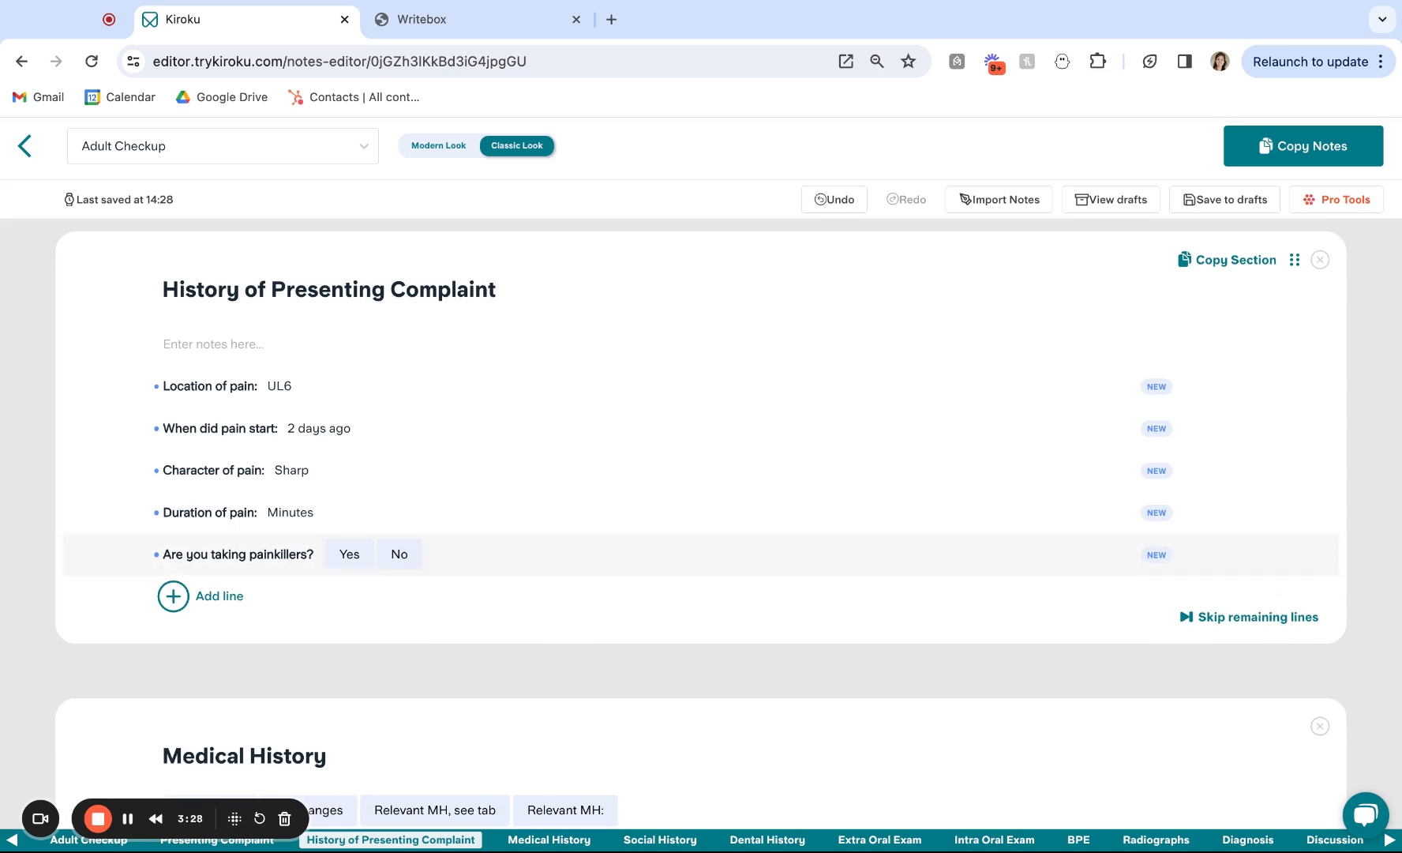
{"action": "left_click", "coordinate": [1275, 624]}
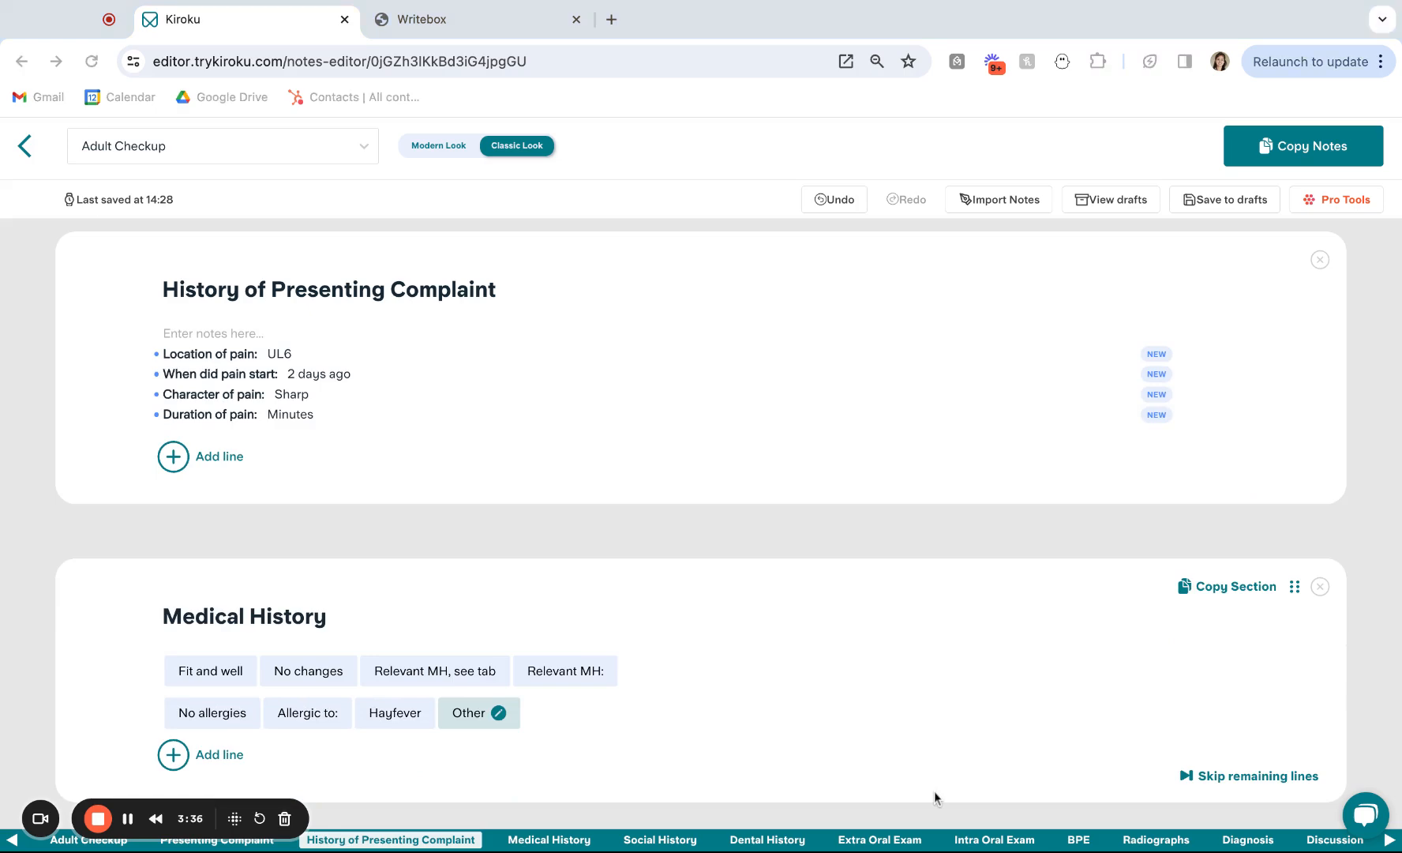
Look through the note's Dental History and Intra Oral Exam sections, then return to the Adult Checkup section at its start
{"action": "left_click", "coordinate": [872, 840]}
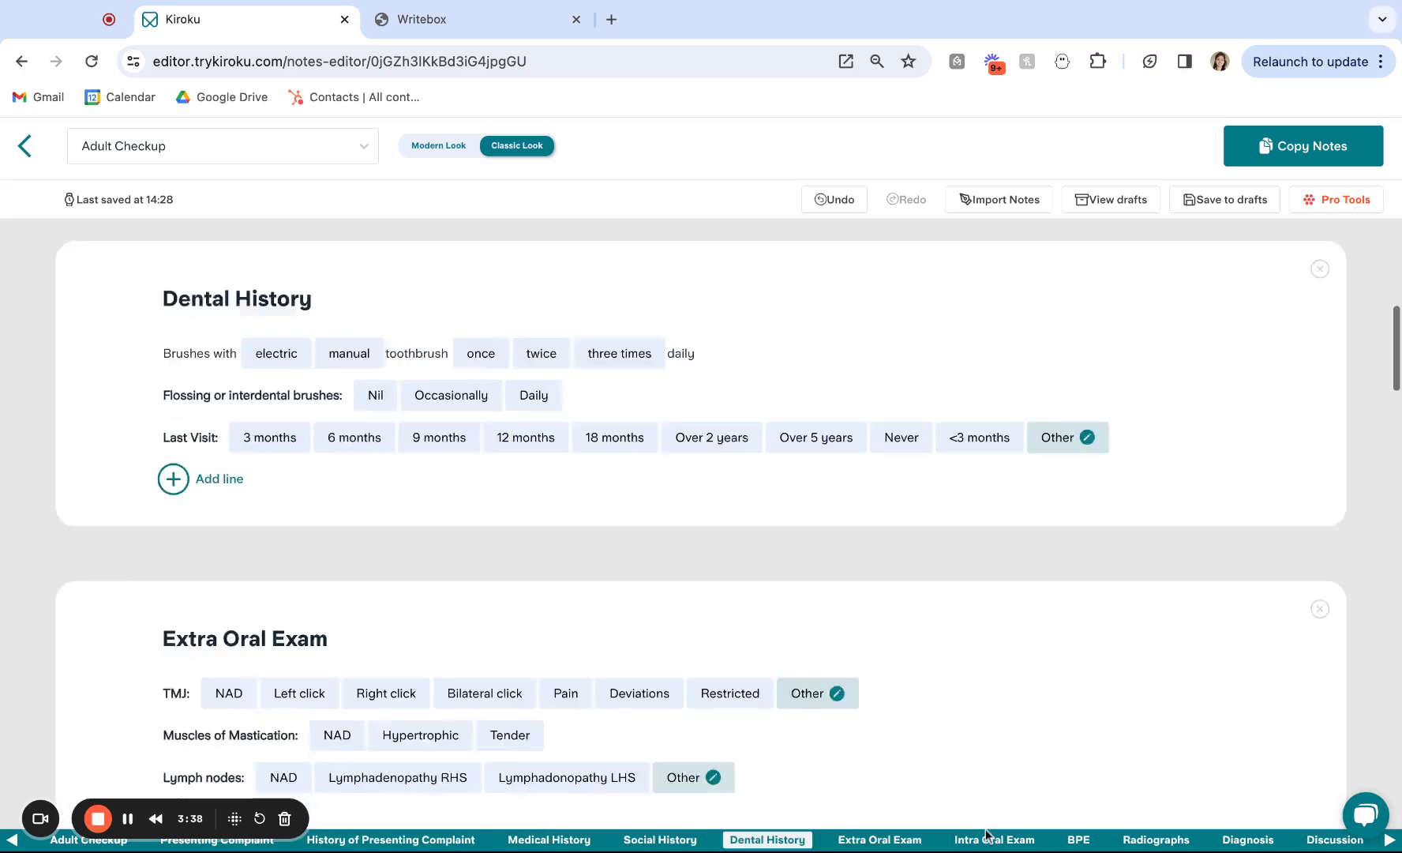
{"action": "left_click", "coordinate": [1177, 839]}
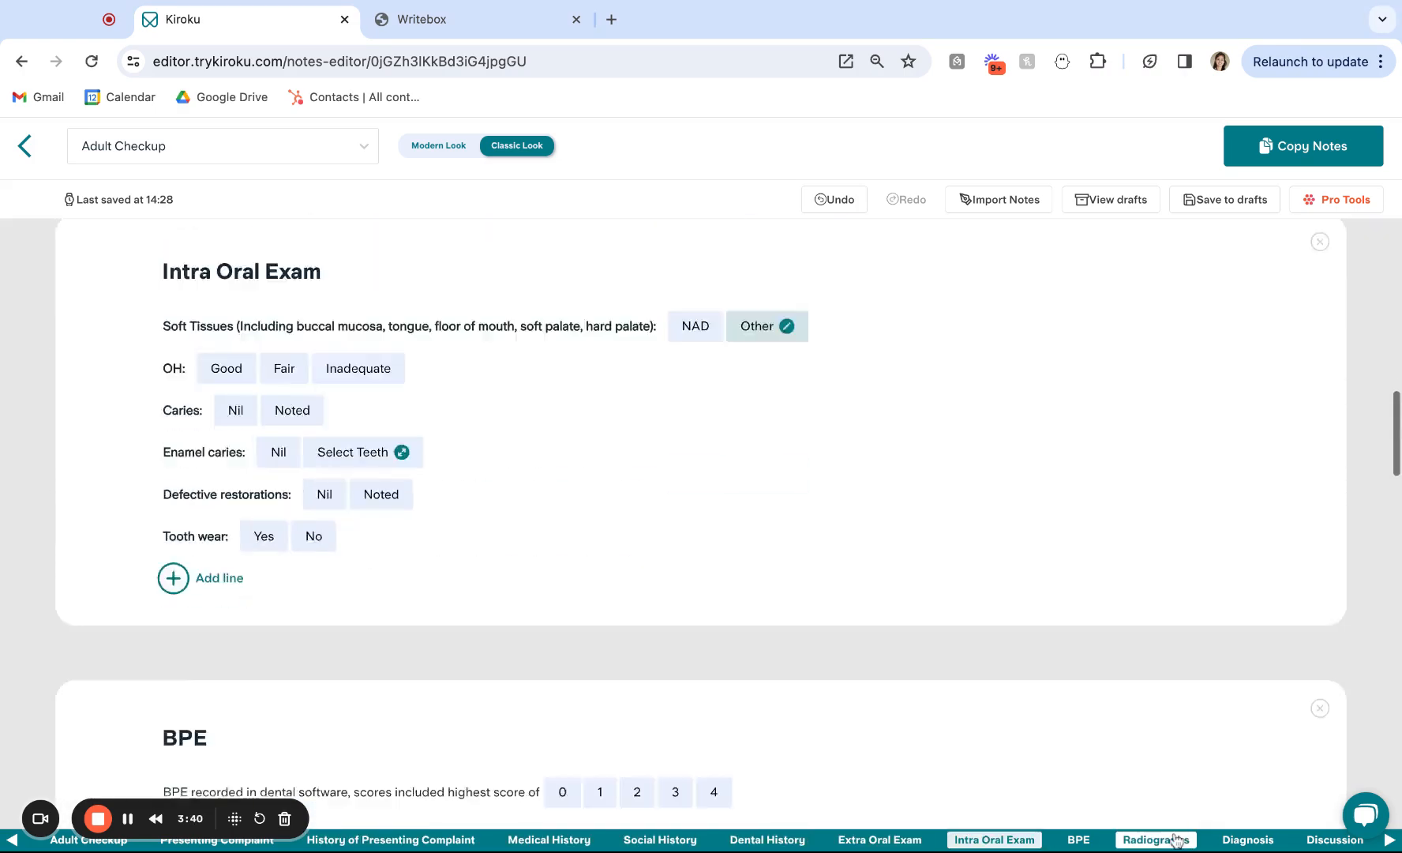
{"action": "left_click", "coordinate": [410, 840]}
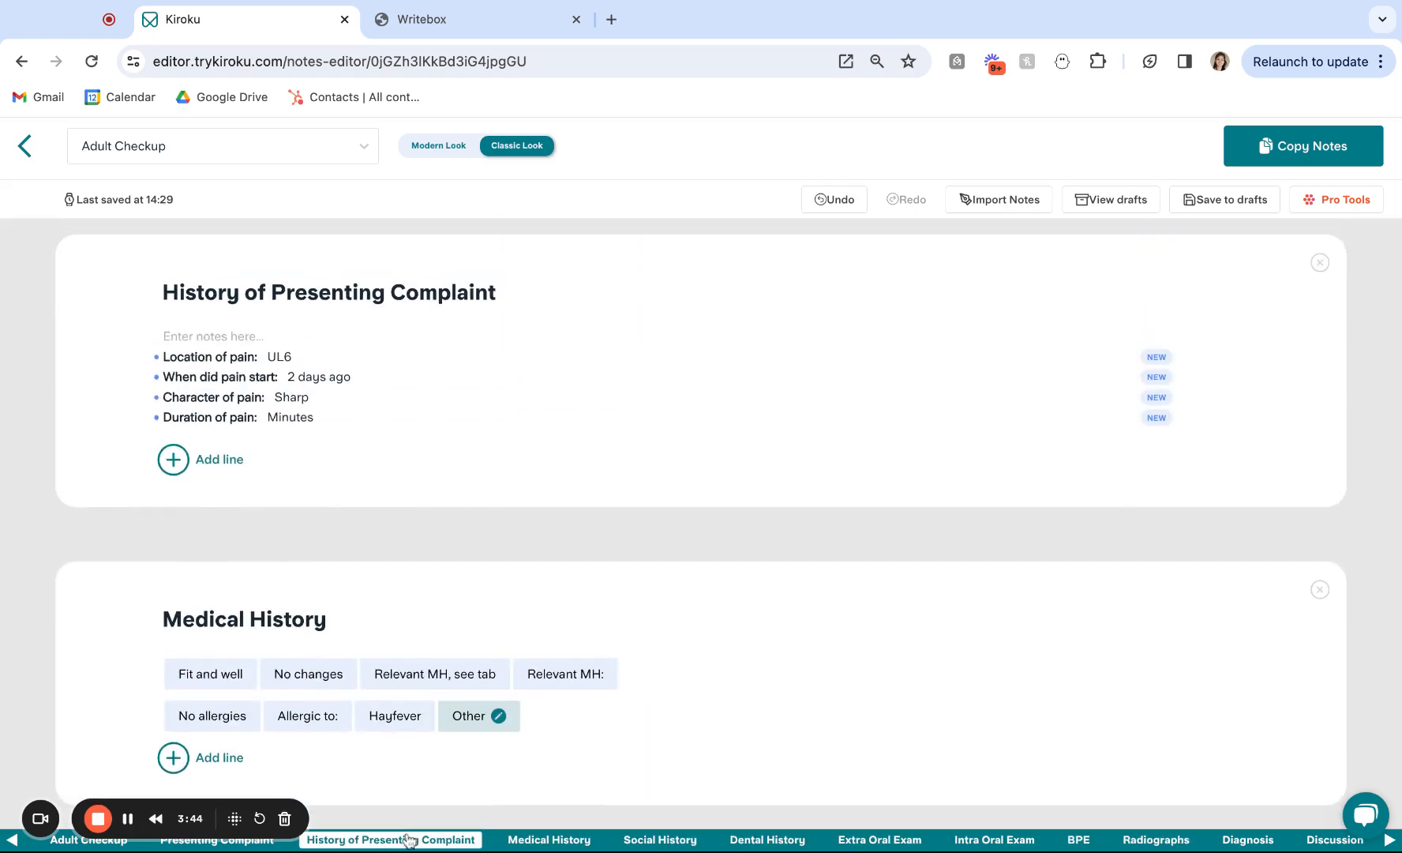
{"action": "scroll", "coordinate": [604, 594], "scroll_direction": "up", "scroll_amount": 10}
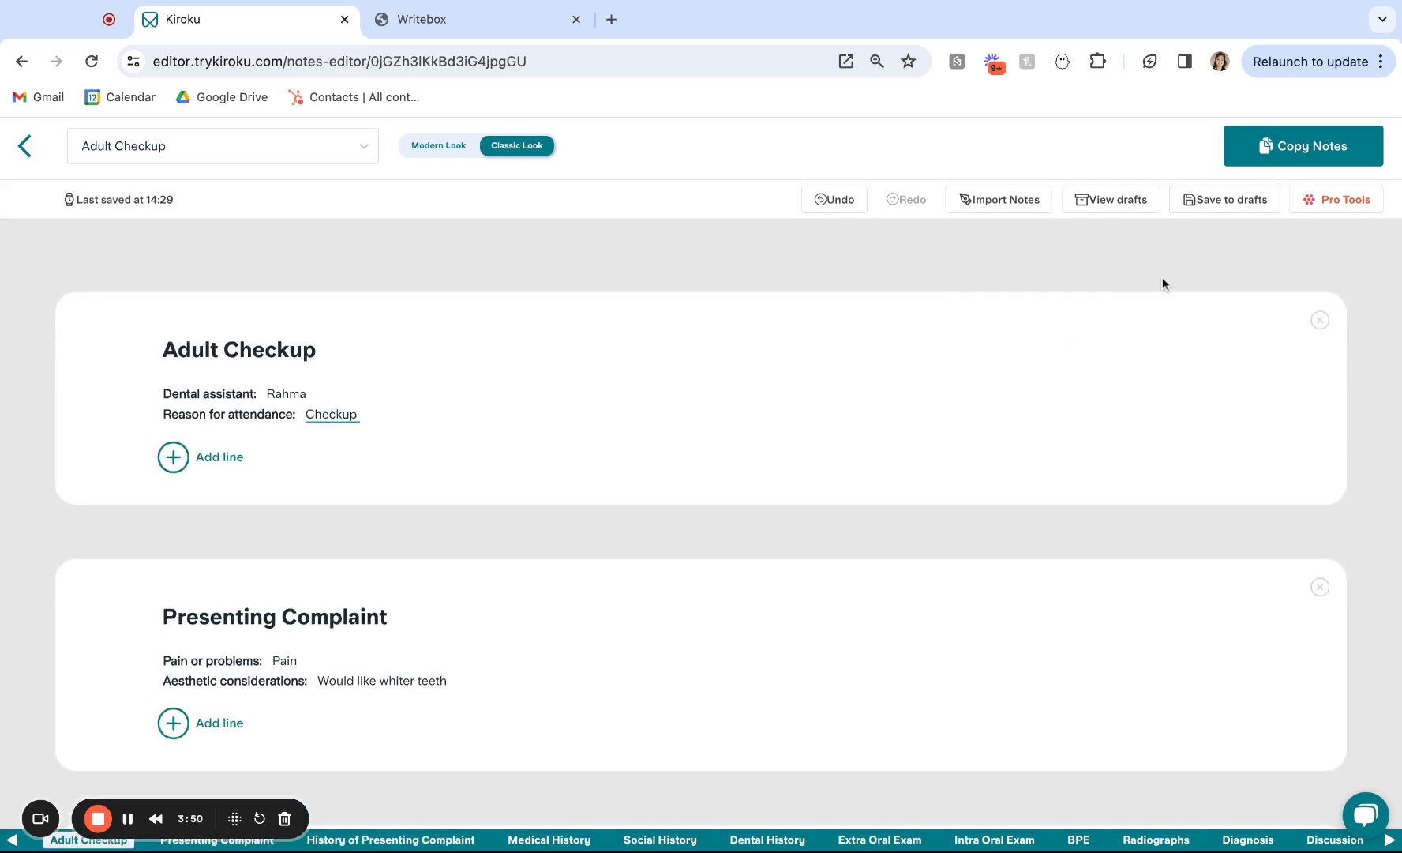
Copy the partly completed Adult Checkup note and dismiss the audit score
{"action": "scroll", "coordinate": [959, 501], "scroll_direction": "down", "scroll_amount": 3}
{"action": "scroll", "coordinate": [959, 498], "scroll_direction": "down", "scroll_amount": 3}
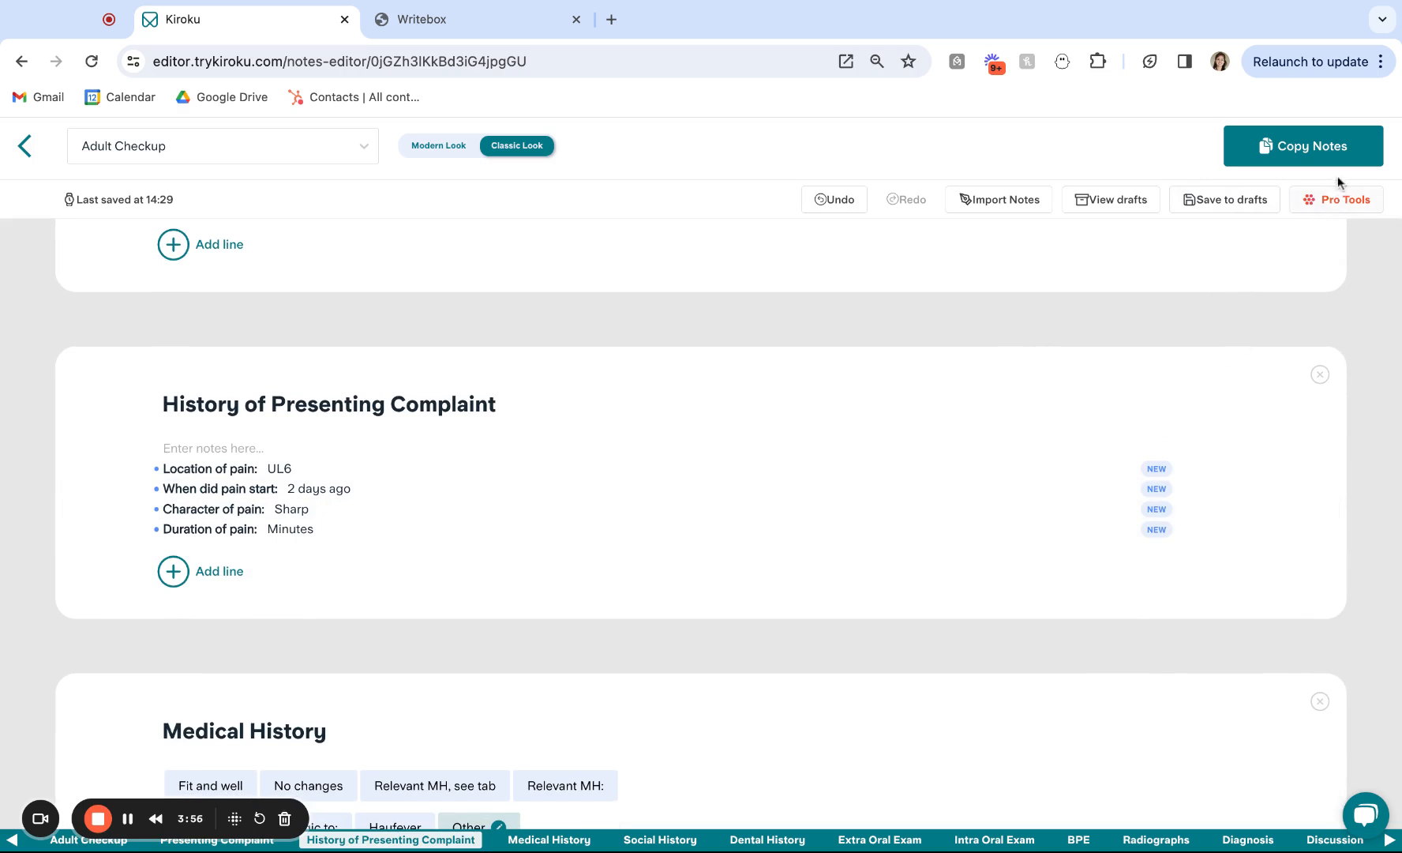
{"action": "left_click", "coordinate": [1321, 161]}
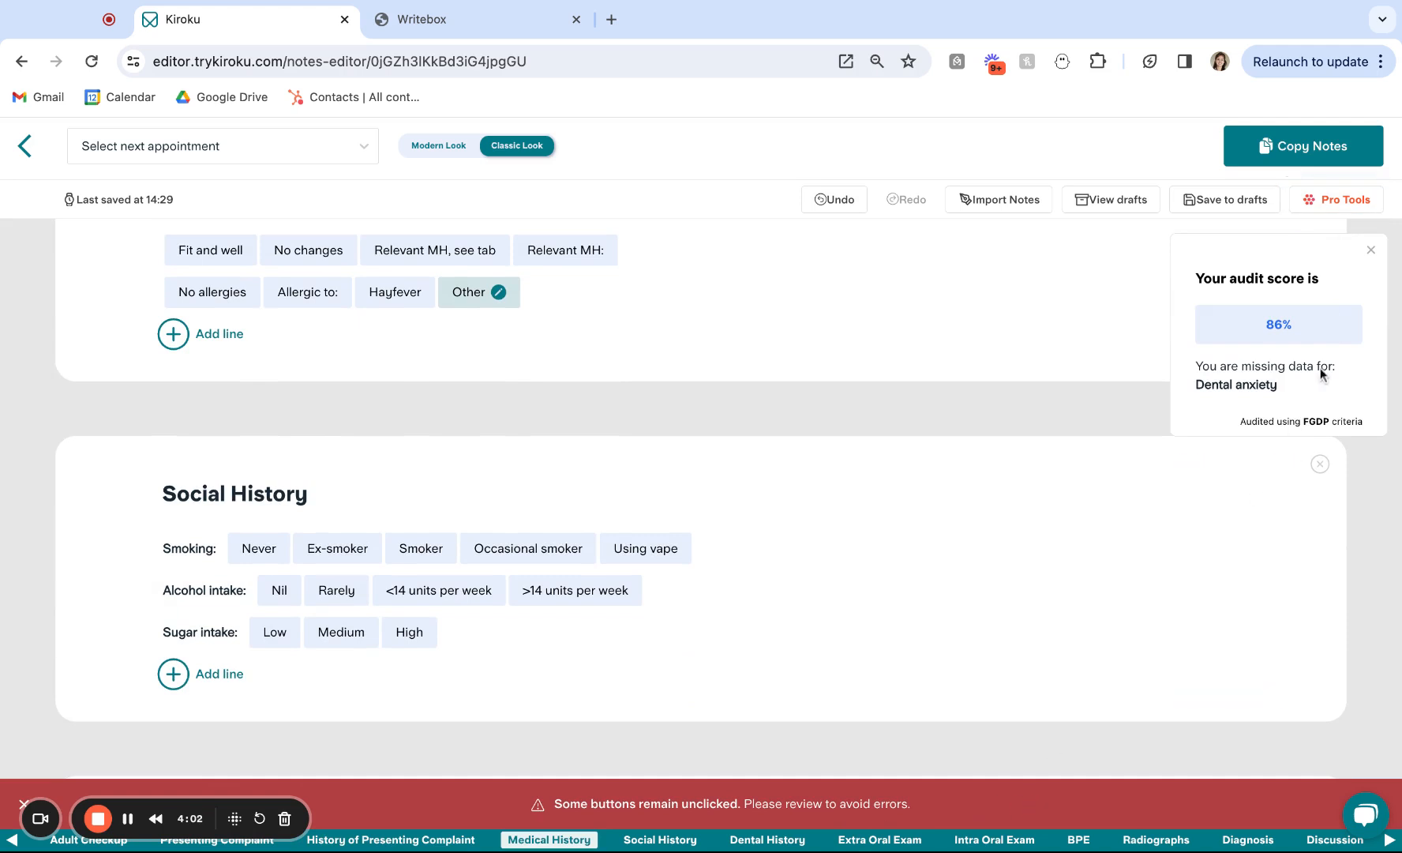
{"action": "left_click", "coordinate": [1371, 250]}
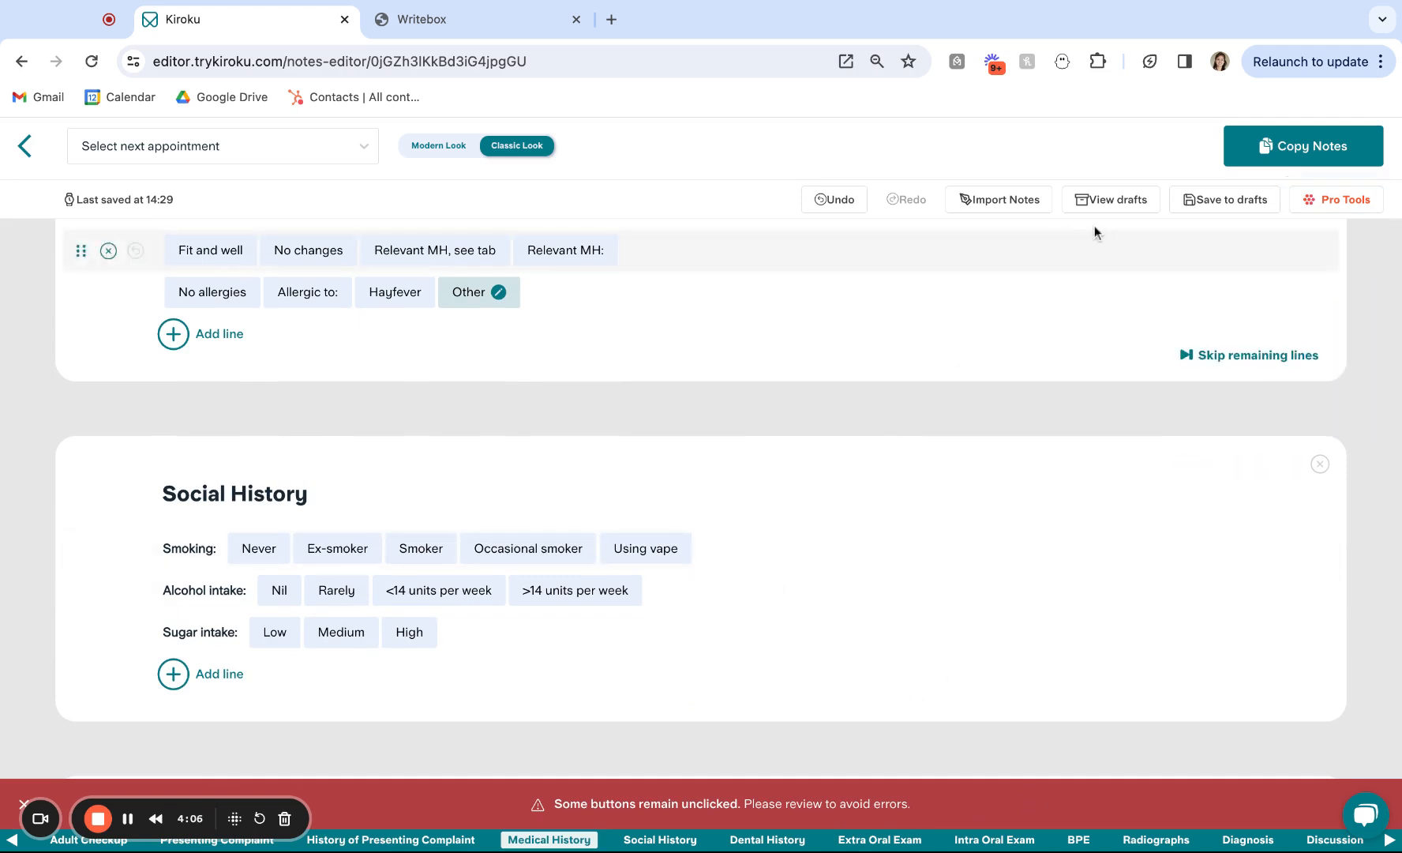
Open the saved Adult Checkup draft from the drafts list and review it through to Risk Assessment | Recall
{"action": "left_click", "coordinate": [1120, 207]}
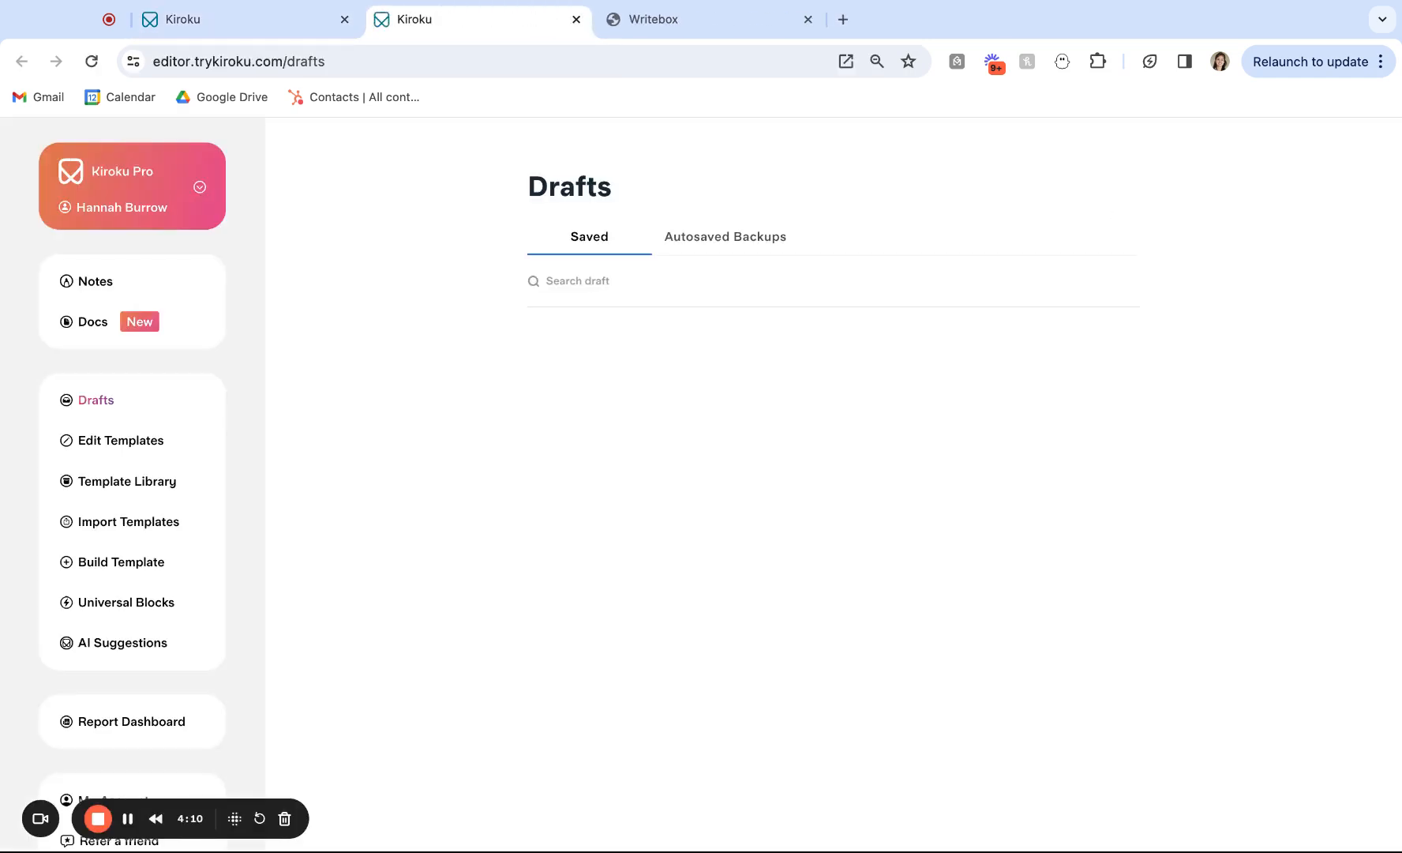
{"action": "left_click", "coordinate": [618, 359]}
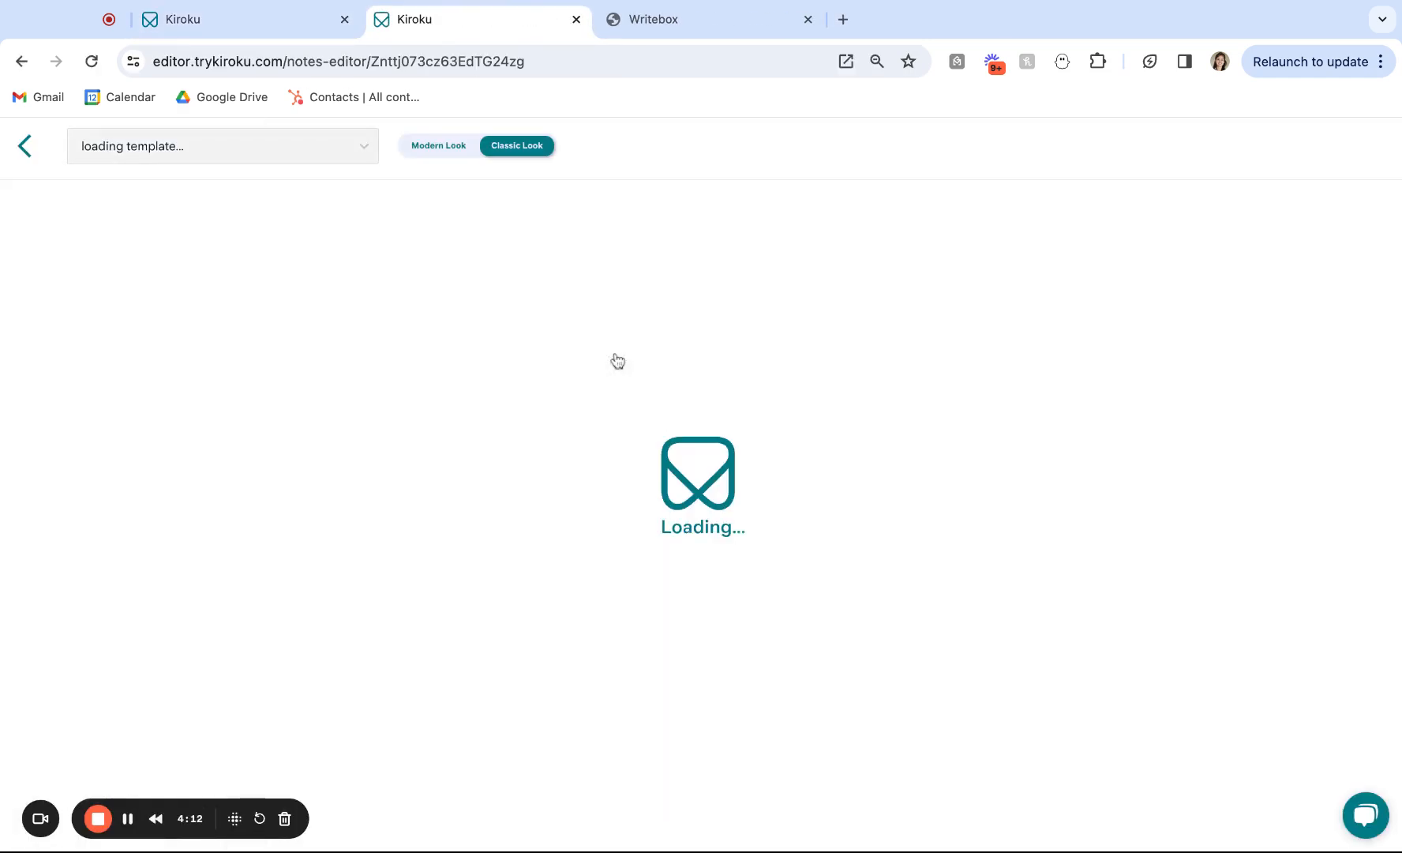
{"action": "scroll", "coordinate": [618, 361], "scroll_direction": "down", "scroll_amount": 20}
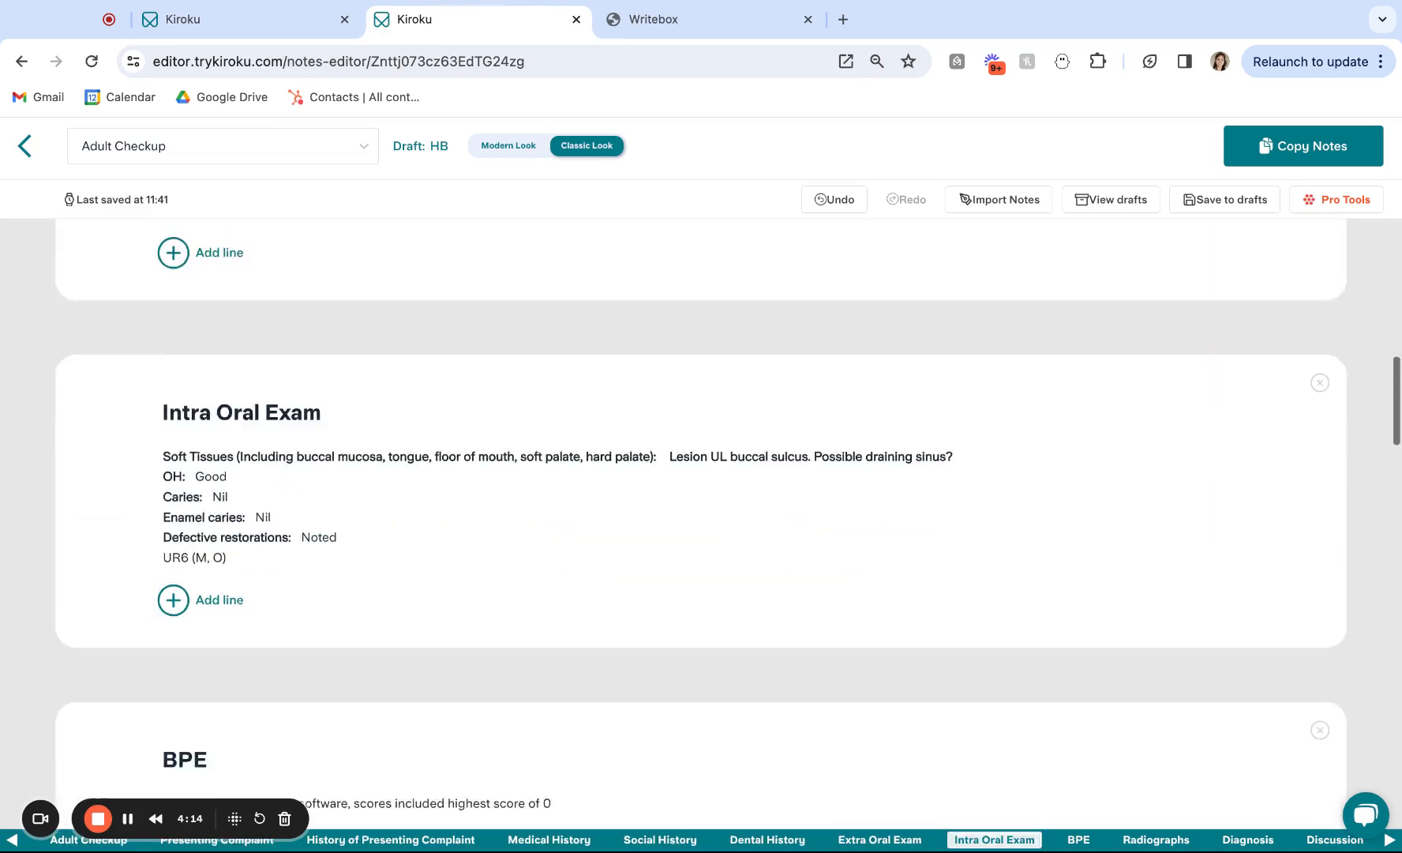
{"action": "scroll", "coordinate": [701, 474], "scroll_direction": "down", "scroll_amount": 20}
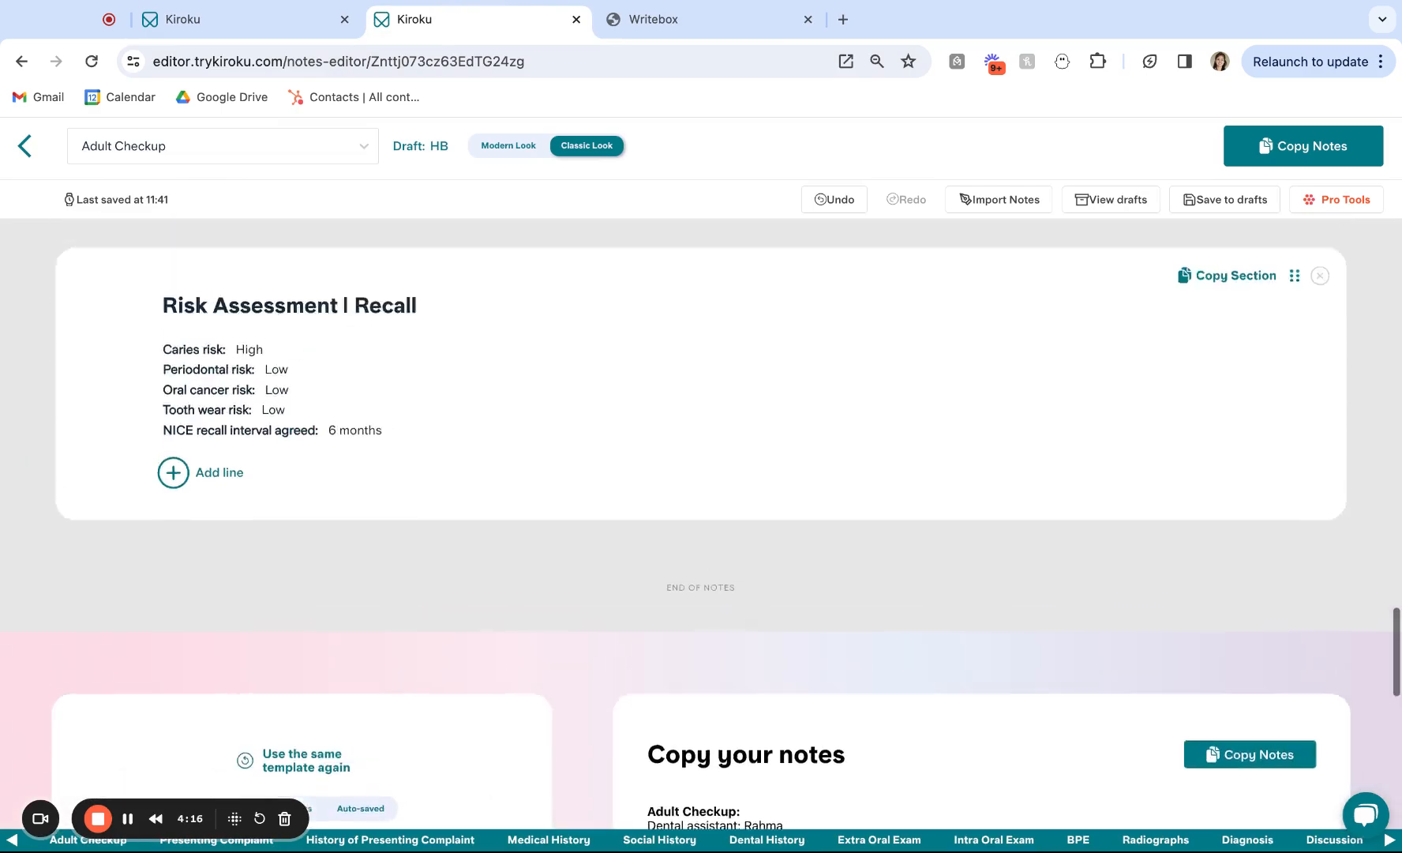
{"action": "scroll", "coordinate": [617, 399], "scroll_direction": "up", "scroll_amount": 3}
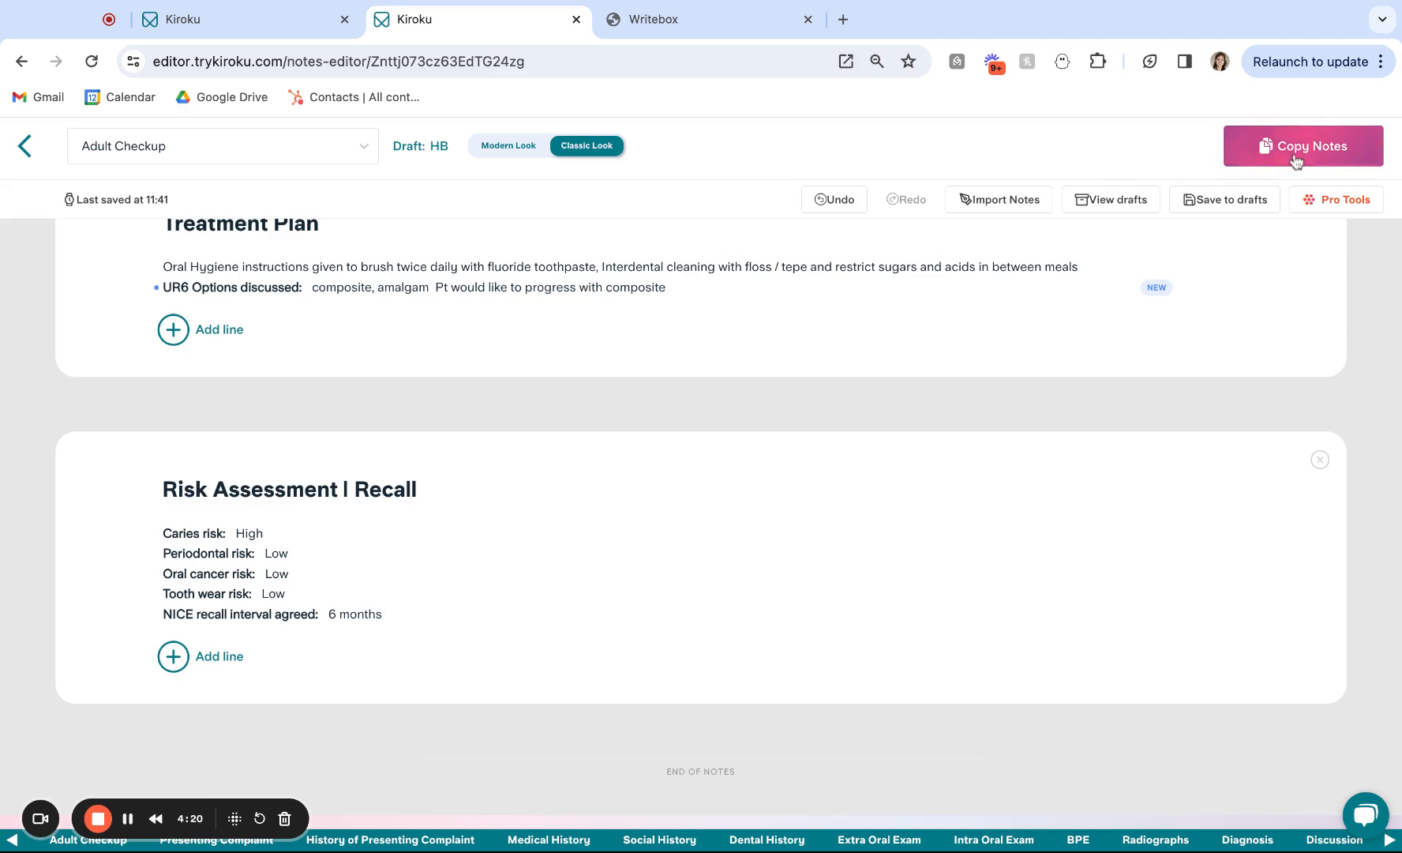
Copy the draft's complete notes, paste them into the blank Writebox document and review the pasted text
{"action": "left_click", "coordinate": [1295, 156]}
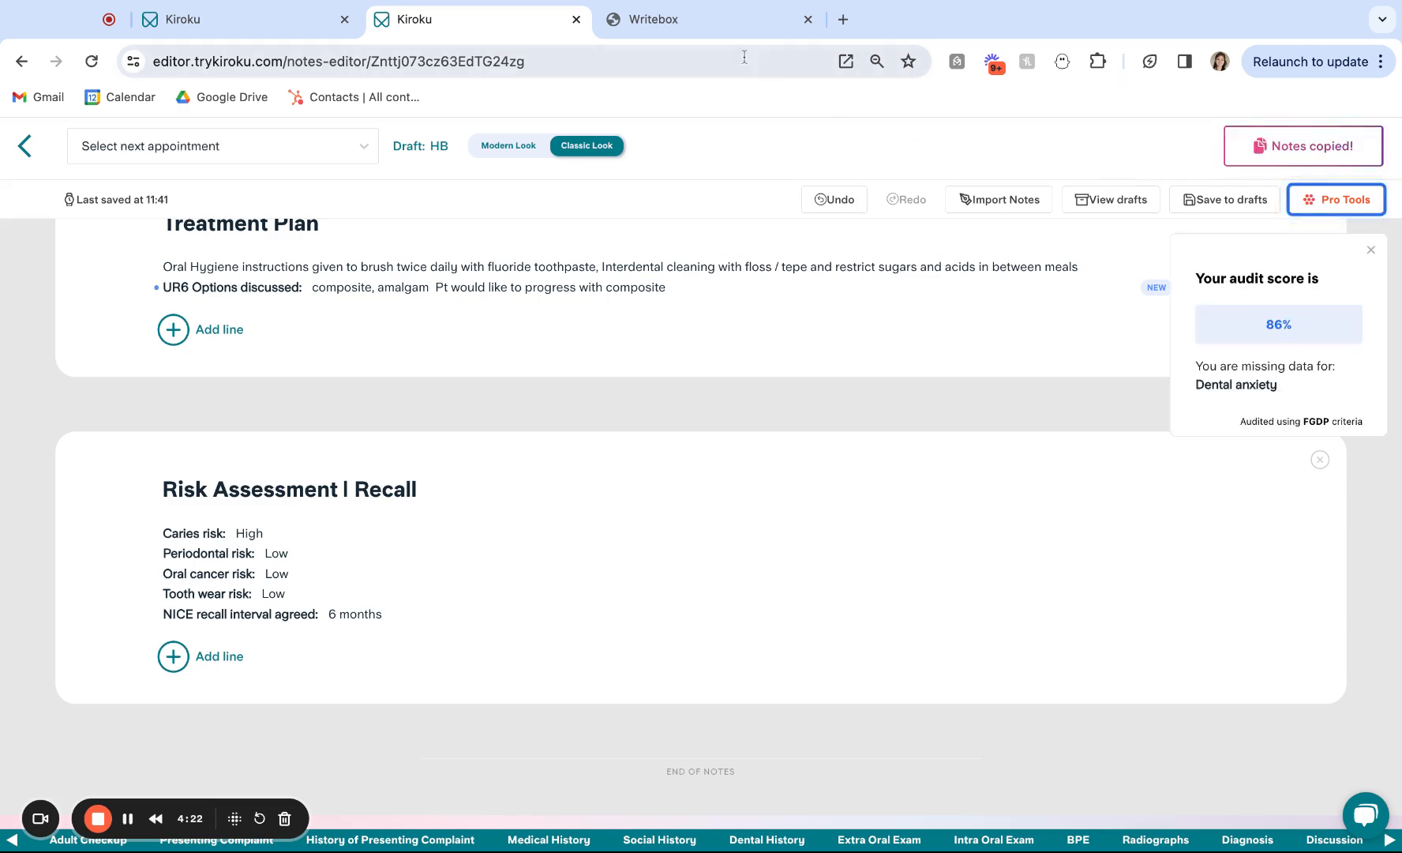
{"action": "left_click", "coordinate": [719, 21]}
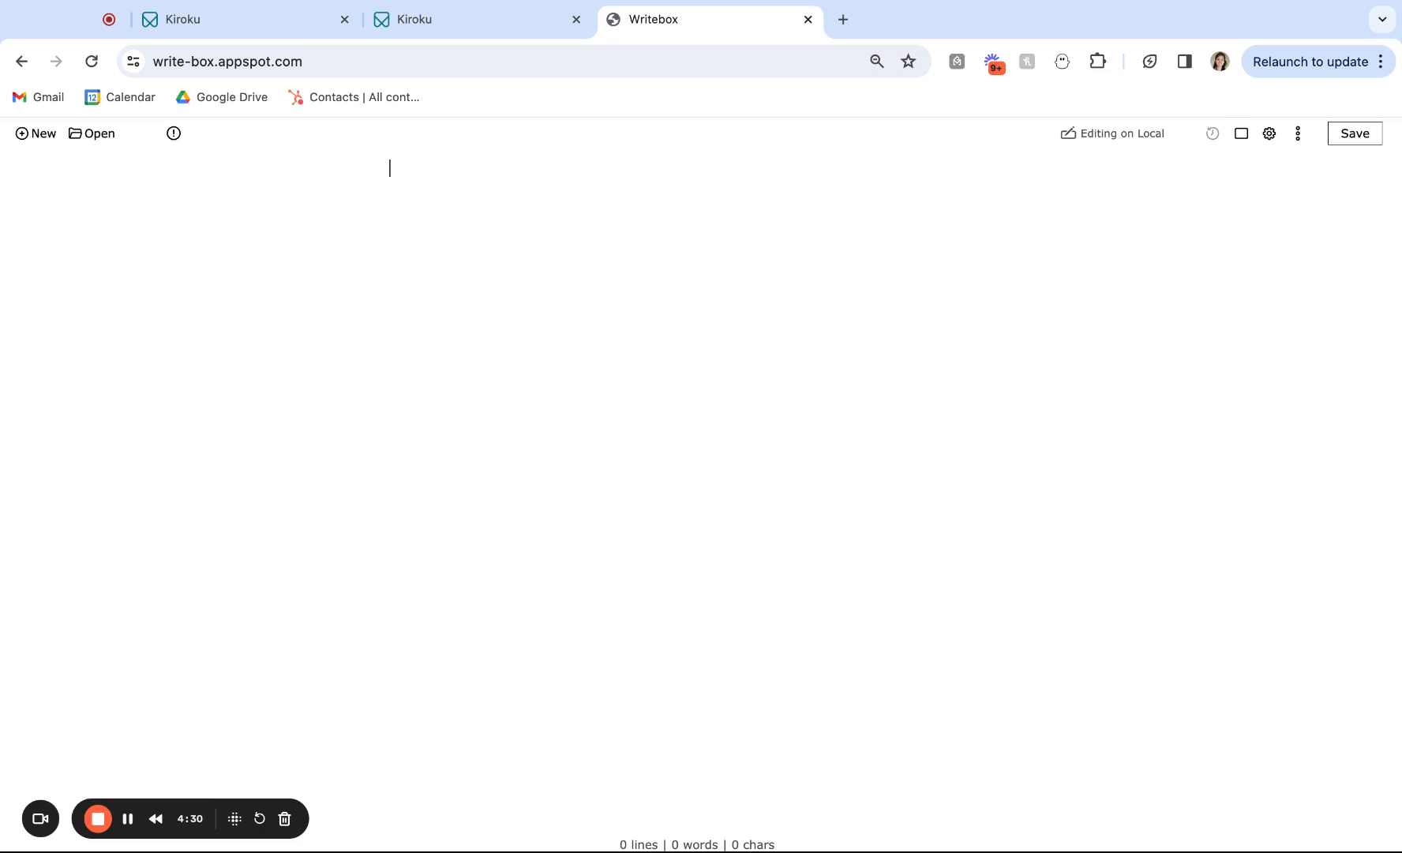
{"action": "key", "text": "super+v"}
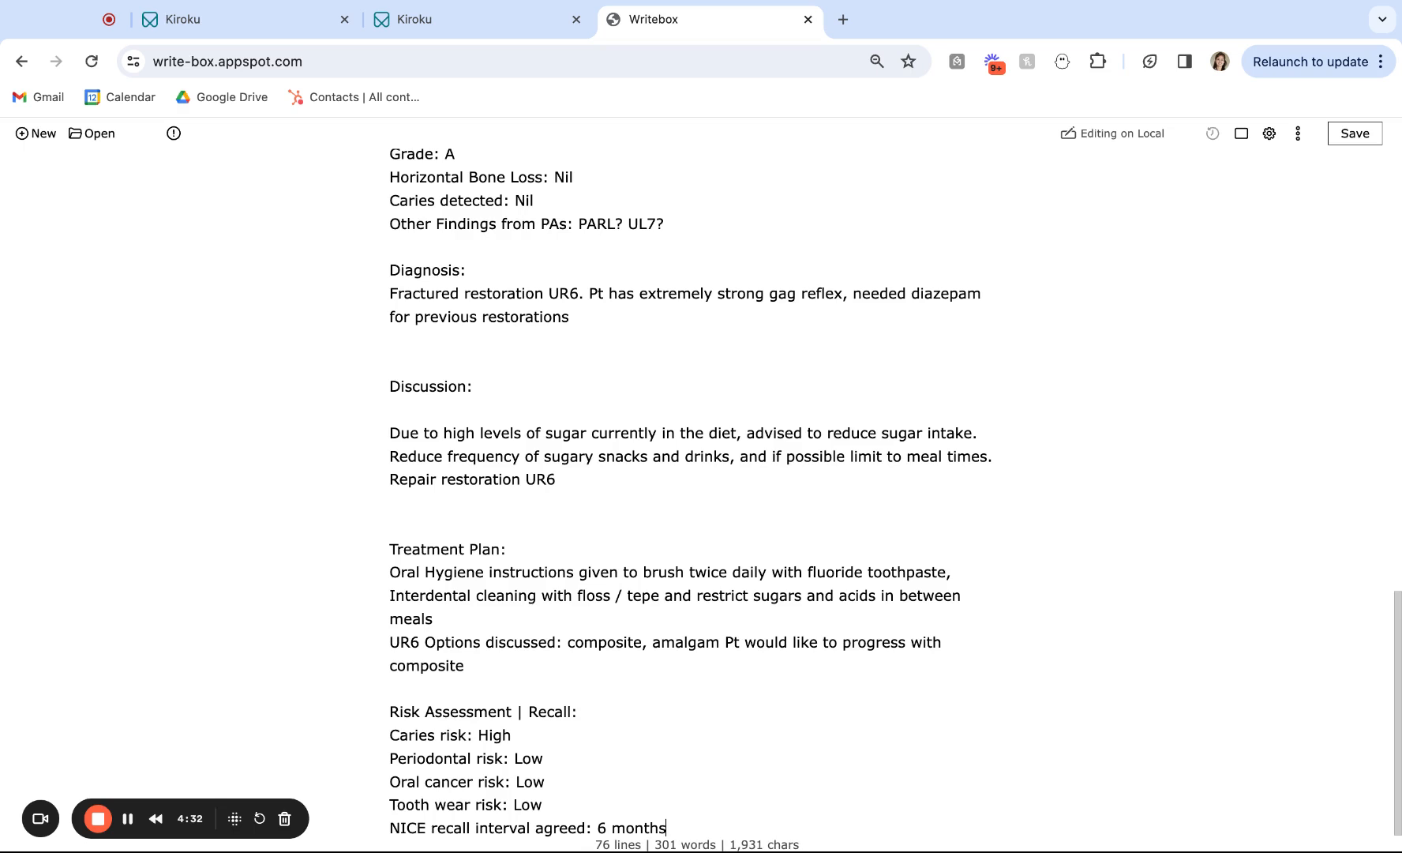
{"action": "scroll", "coordinate": [695, 490], "scroll_direction": "up", "scroll_amount": 10}
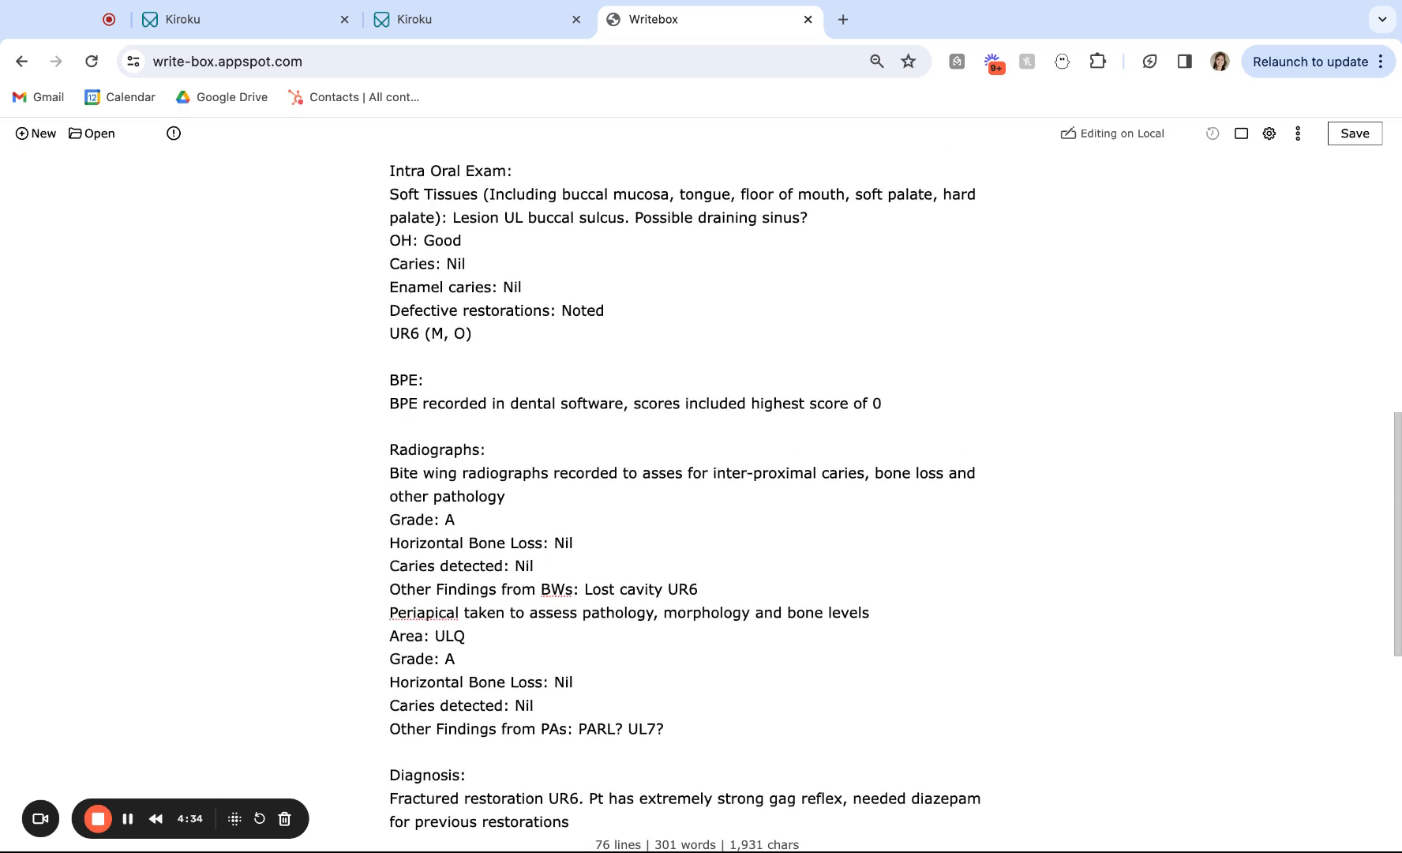
Switch back to Kiroku, return to its home page and open the Help chat window
{"action": "left_click", "coordinate": [498, 28]}
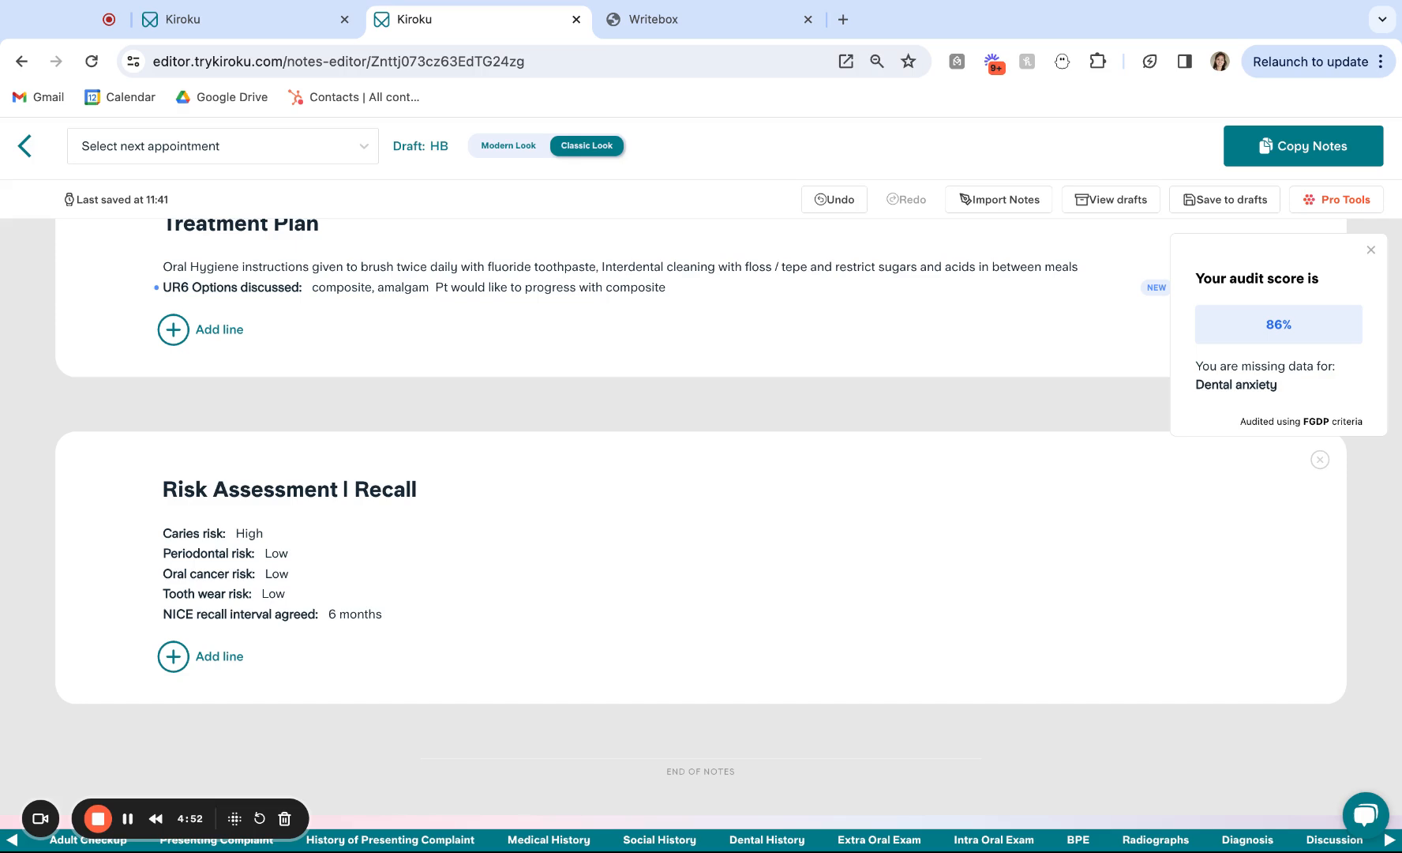
{"action": "left_click", "coordinate": [24, 146]}
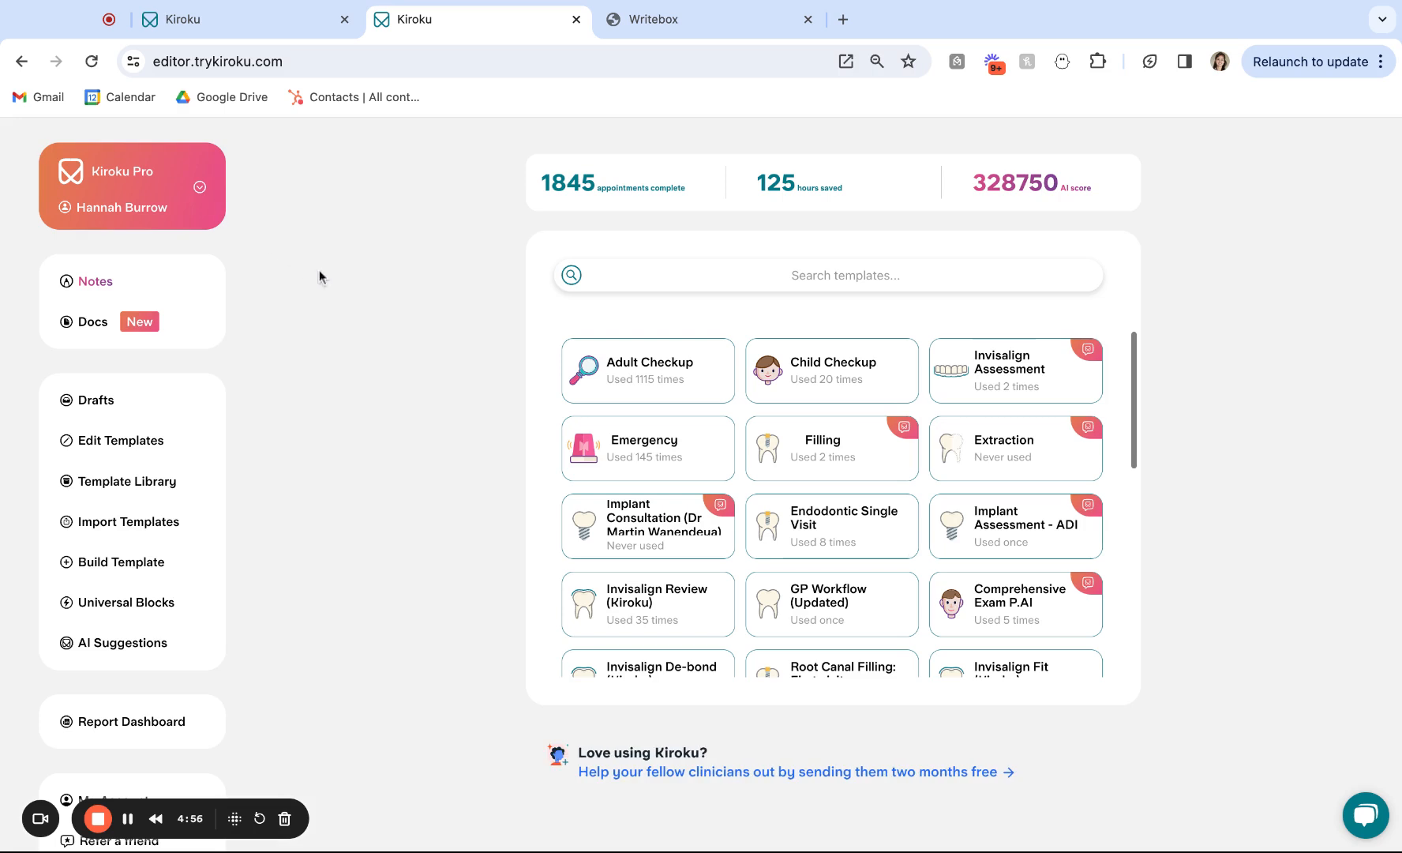
{"action": "scroll", "coordinate": [169, 450], "scroll_direction": "down", "scroll_amount": 3}
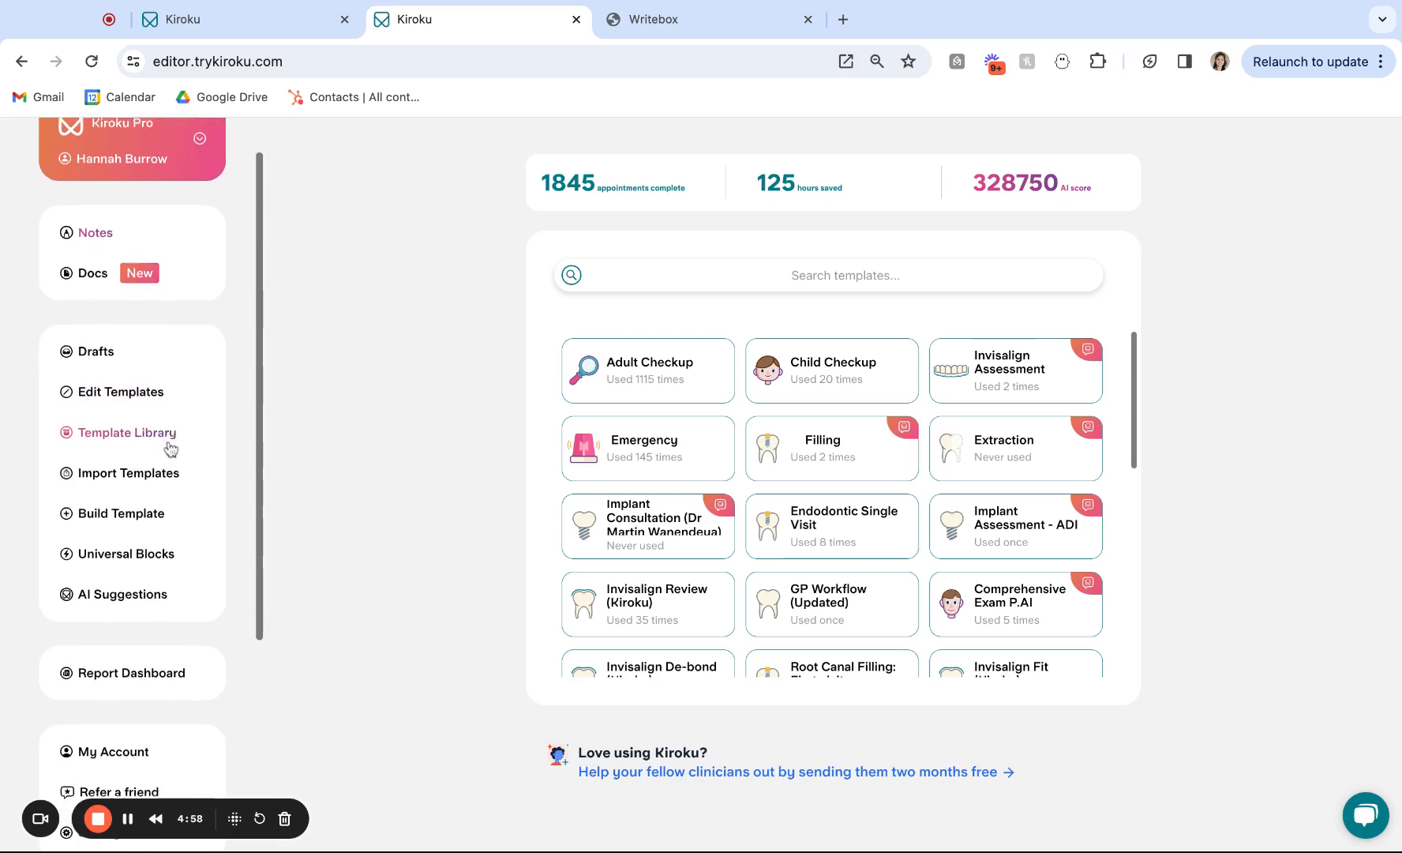
{"action": "scroll", "coordinate": [171, 449], "scroll_direction": "down", "scroll_amount": 1}
{"action": "left_click", "coordinate": [172, 439]}
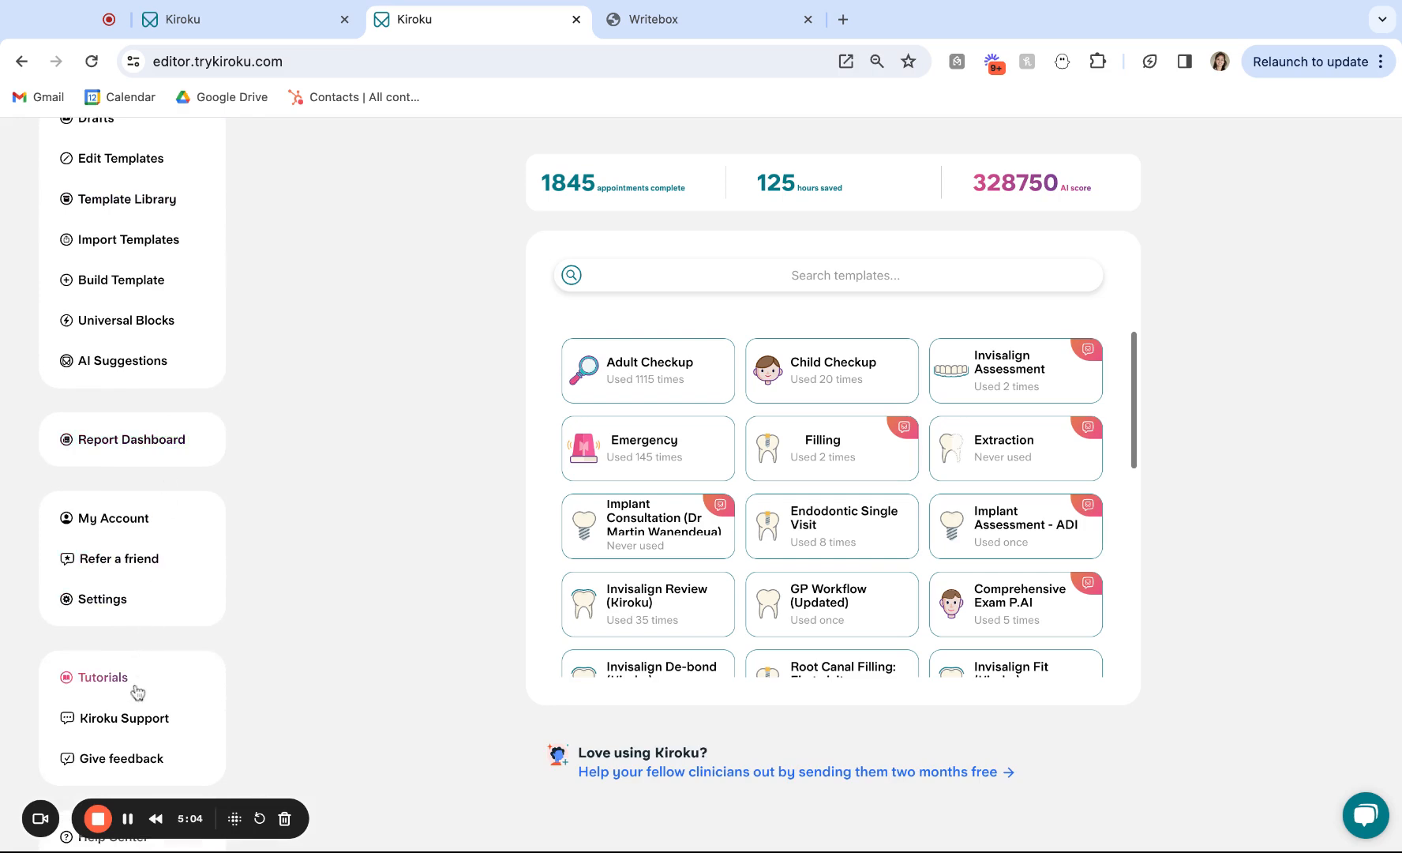
{"action": "left_click", "coordinate": [1378, 821]}
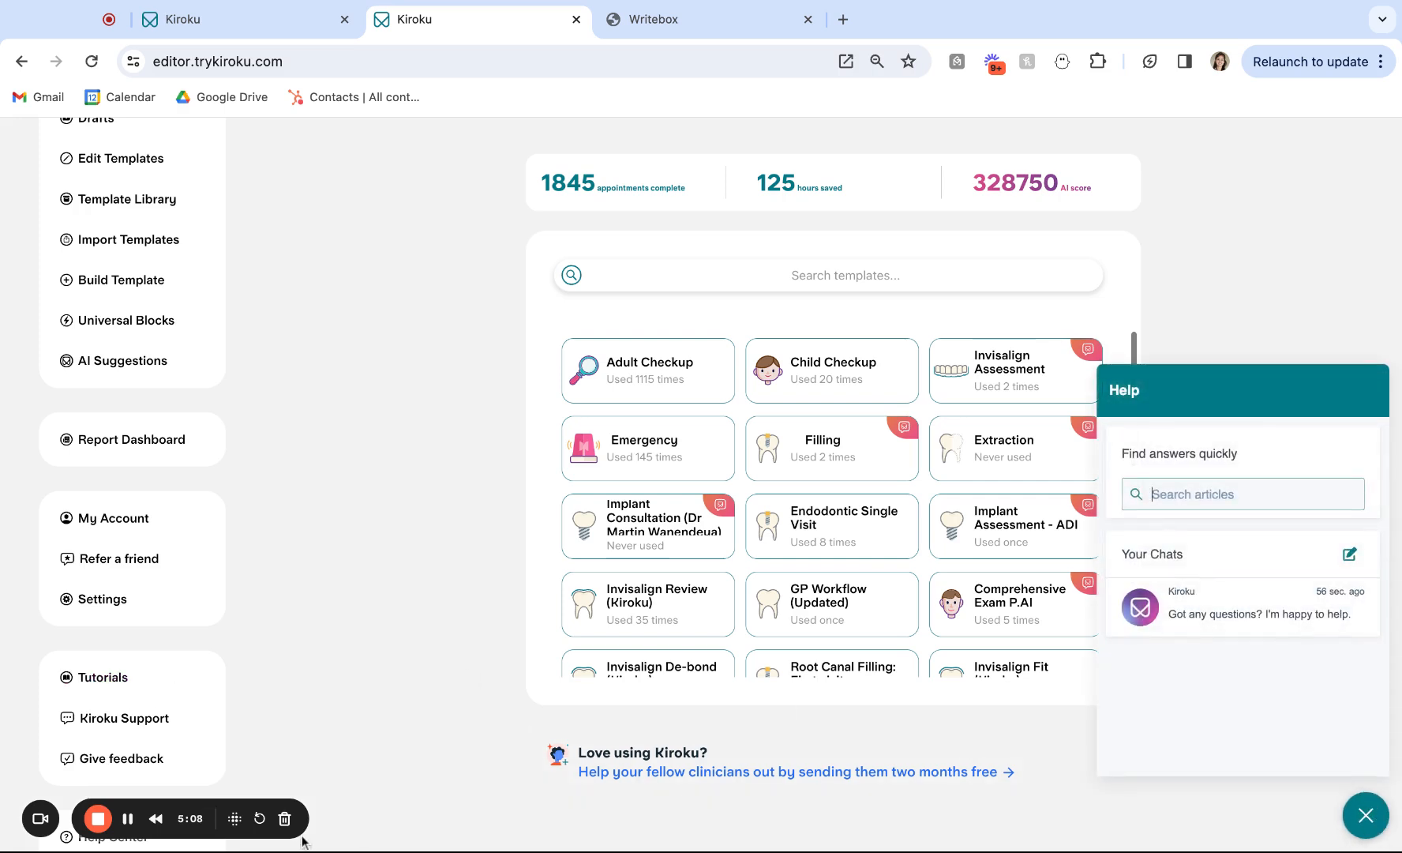